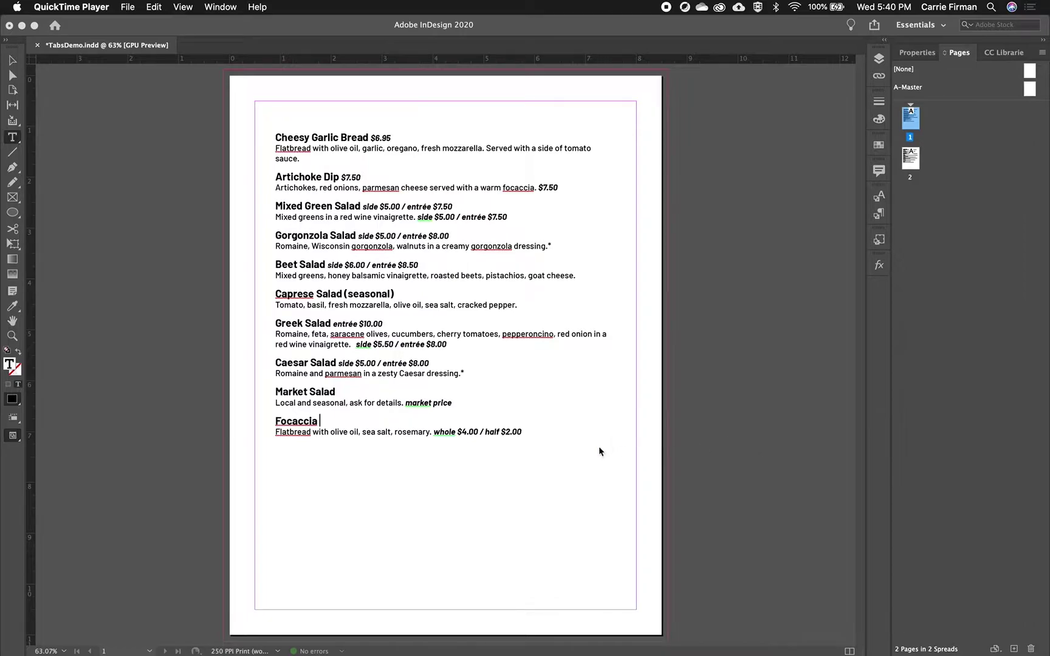
Bring TabsDemo.indd to the front at 100% view and pan to the top of the menu page
click(427, 279)
key(super+1)
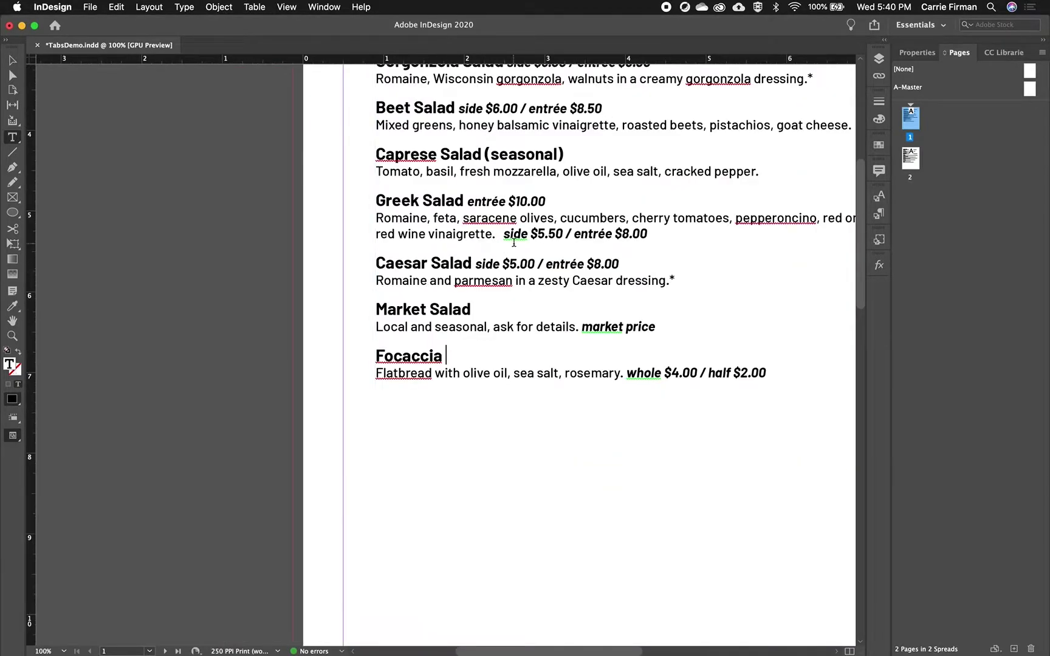
drag(556, 183, 344, 463)
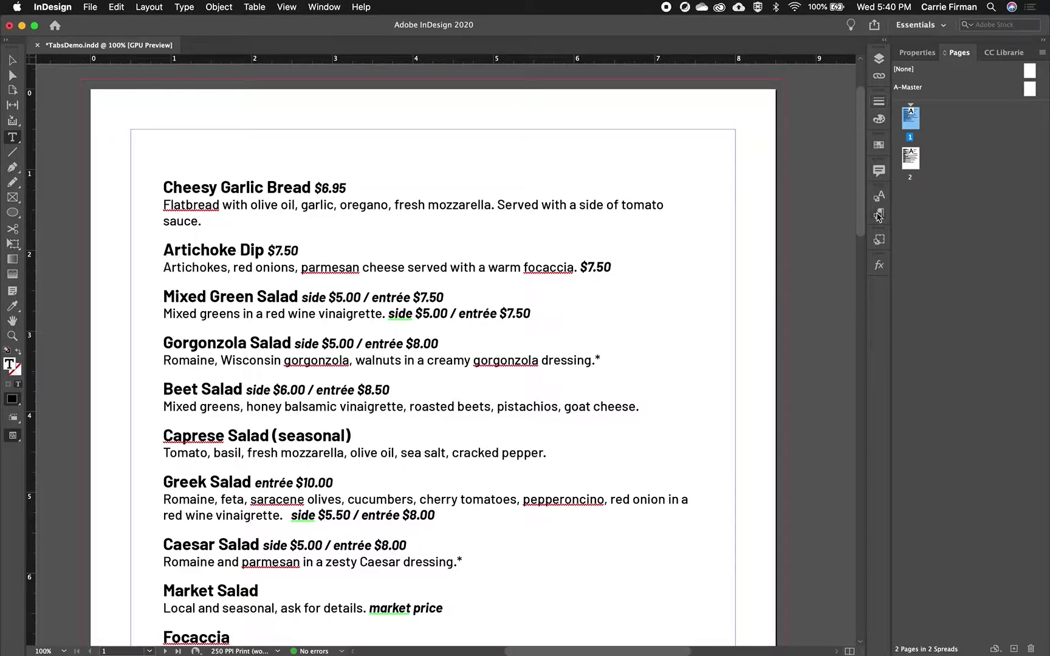
Check the paragraph styles of the heading and description text, then select the $6.95 price
click(877, 214)
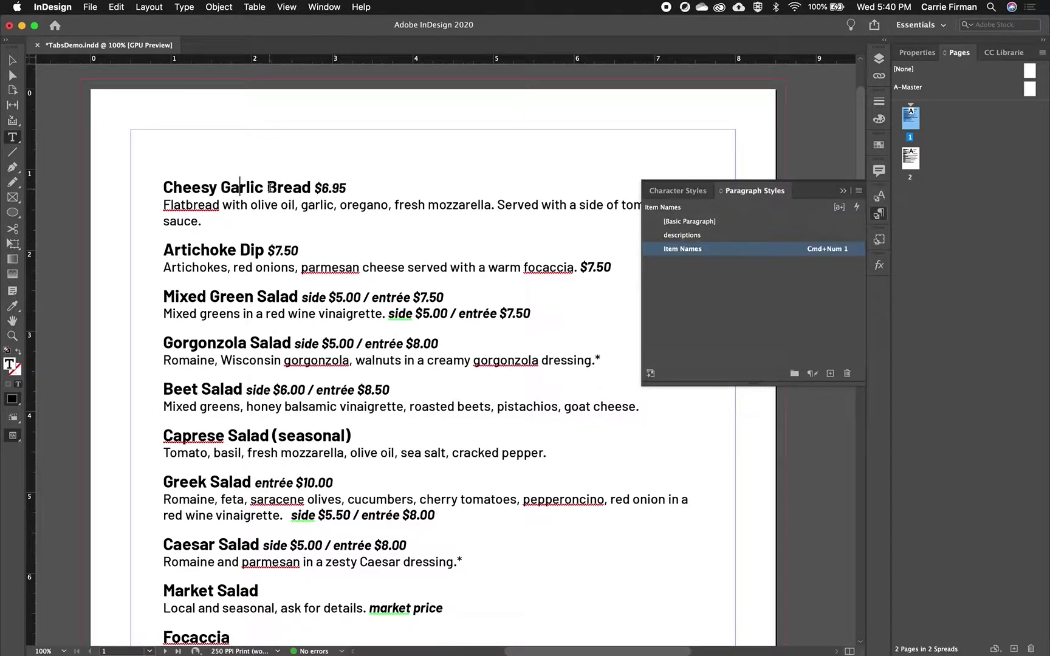
click(246, 206)
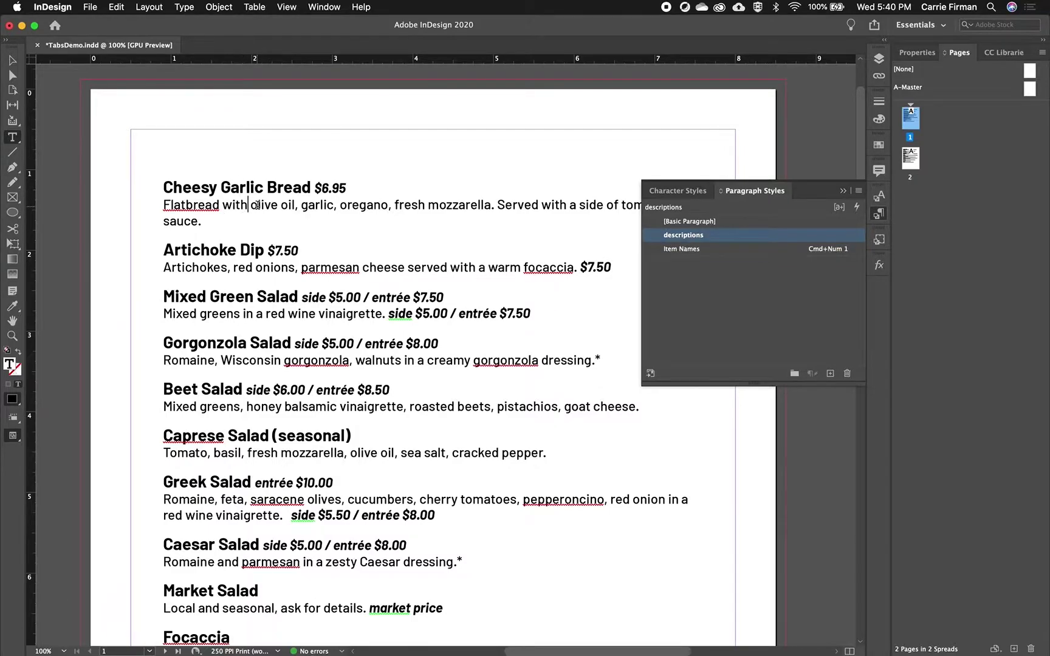
drag(315, 188, 346, 189)
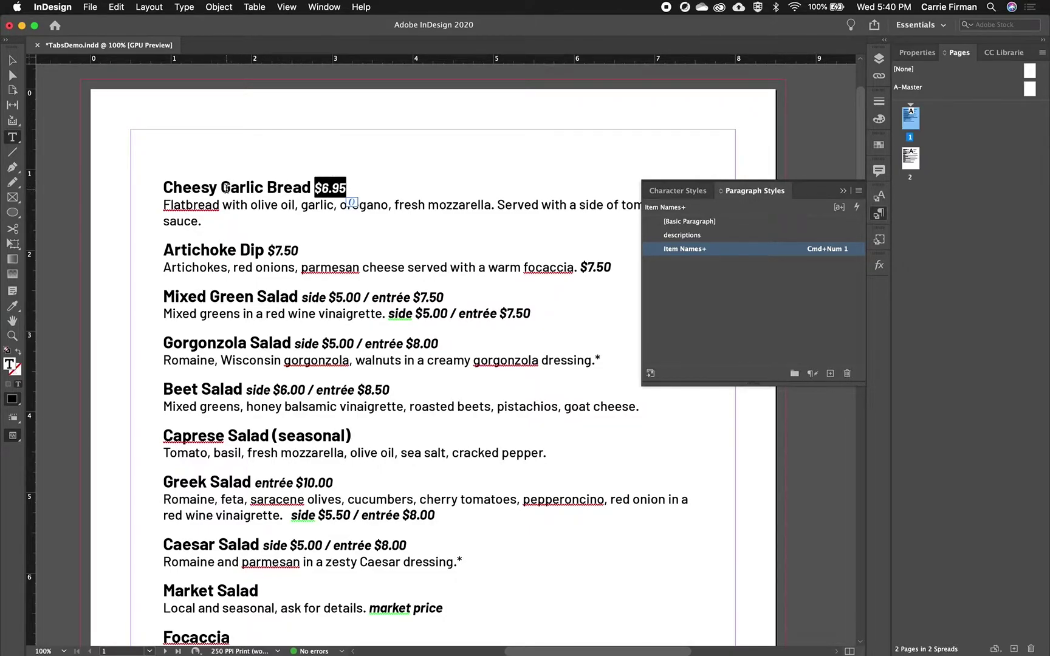
Apply the prices character style to $6.95, then select the $7.50 and Focaccia prices
click(662, 192)
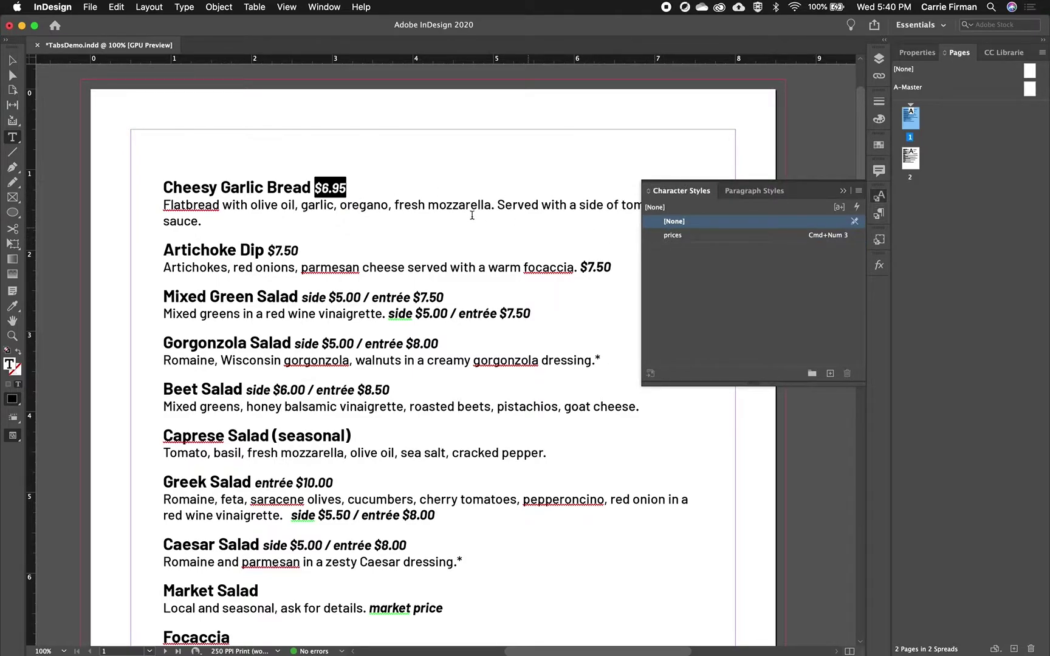
click(716, 237)
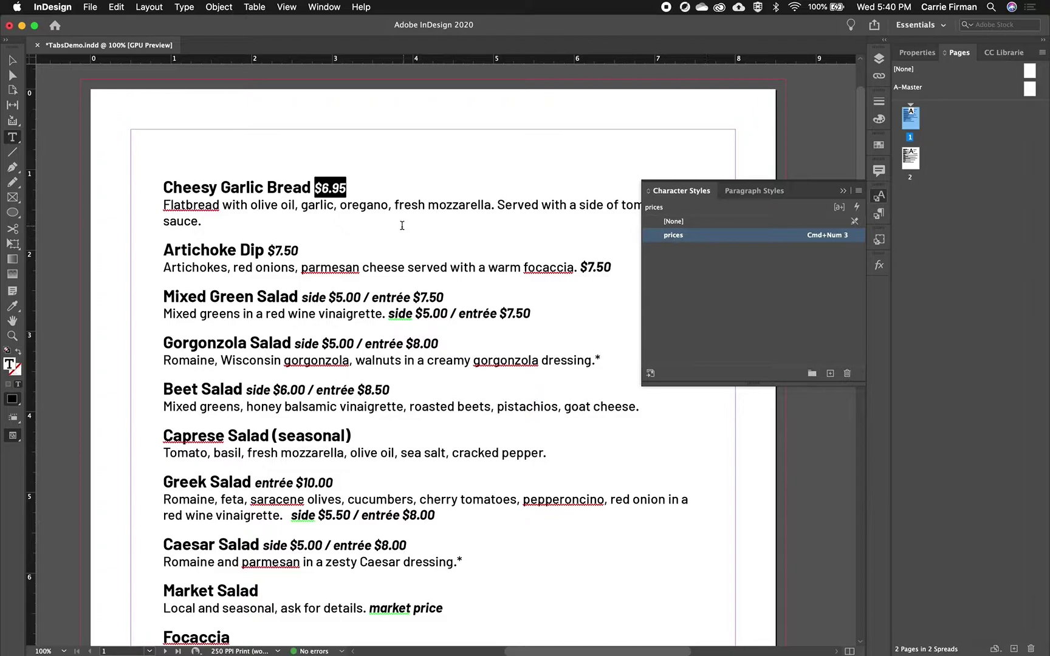
drag(299, 250, 271, 252)
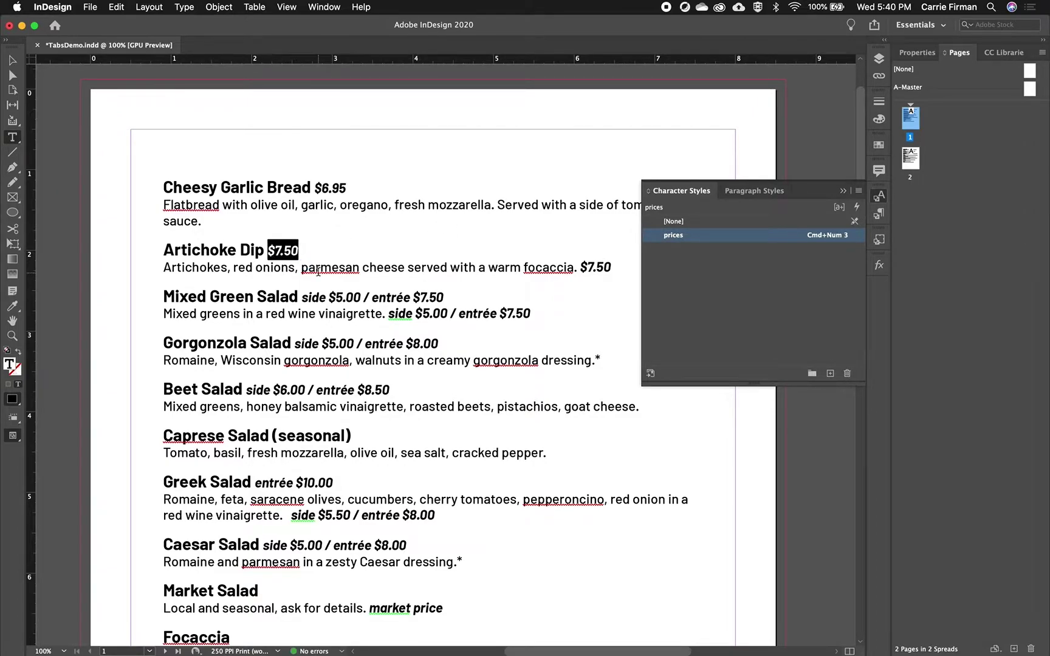
scroll(318, 271, down, 5)
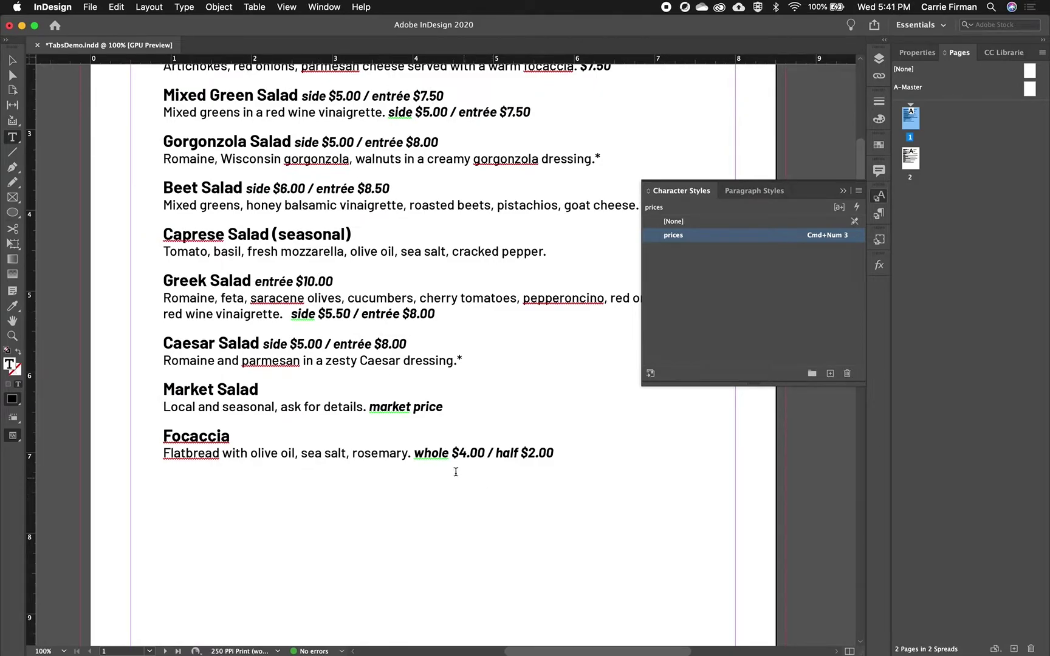
drag(414, 453, 553, 454)
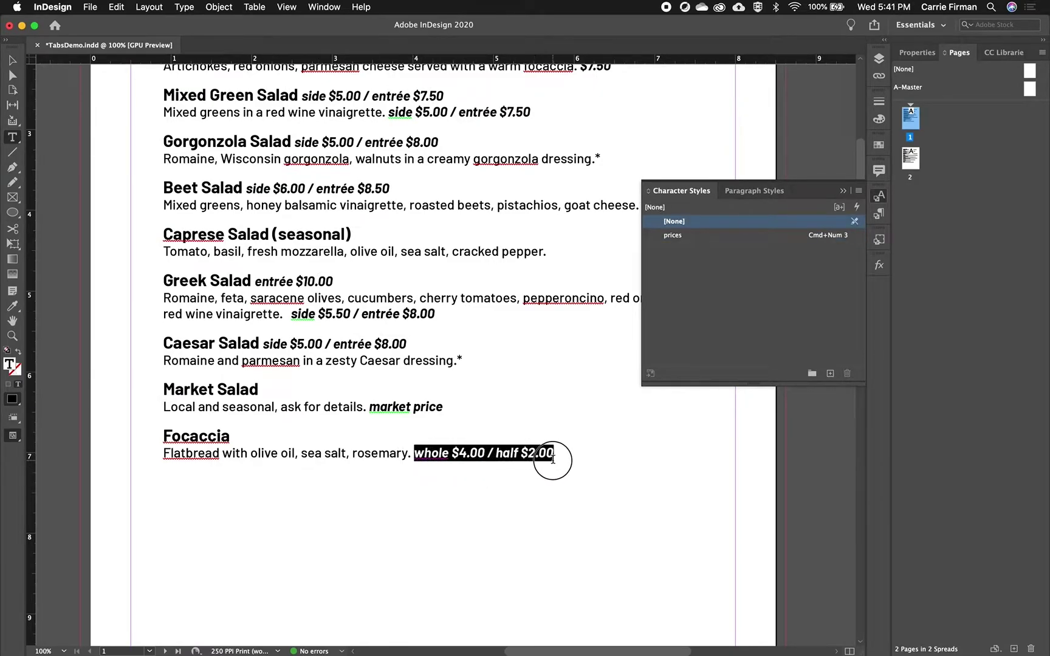
key(super+KP_3)
Delete the duplicate Mixed Green price and move the Greek Salad prices onto its heading
scroll(553, 460, up, 3)
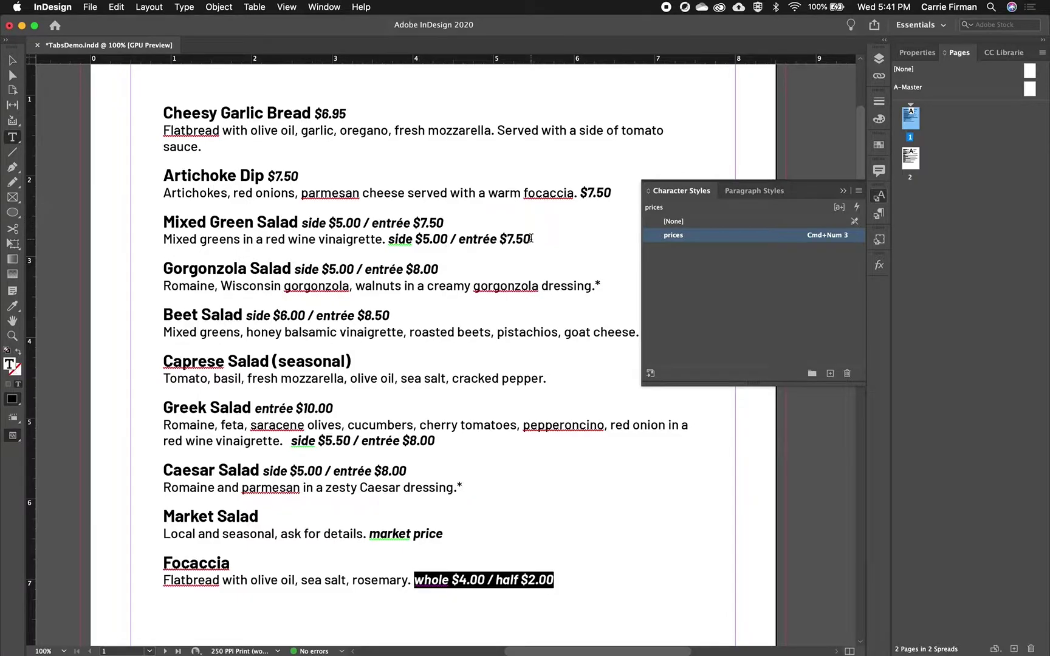
drag(532, 239, 389, 247)
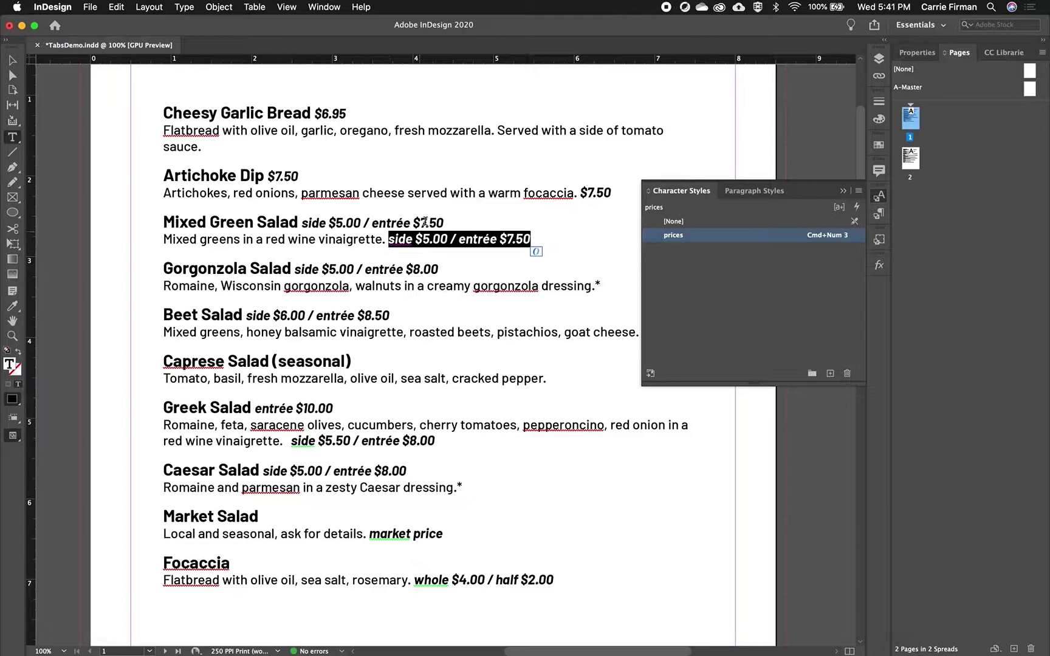
key(BackSpace)
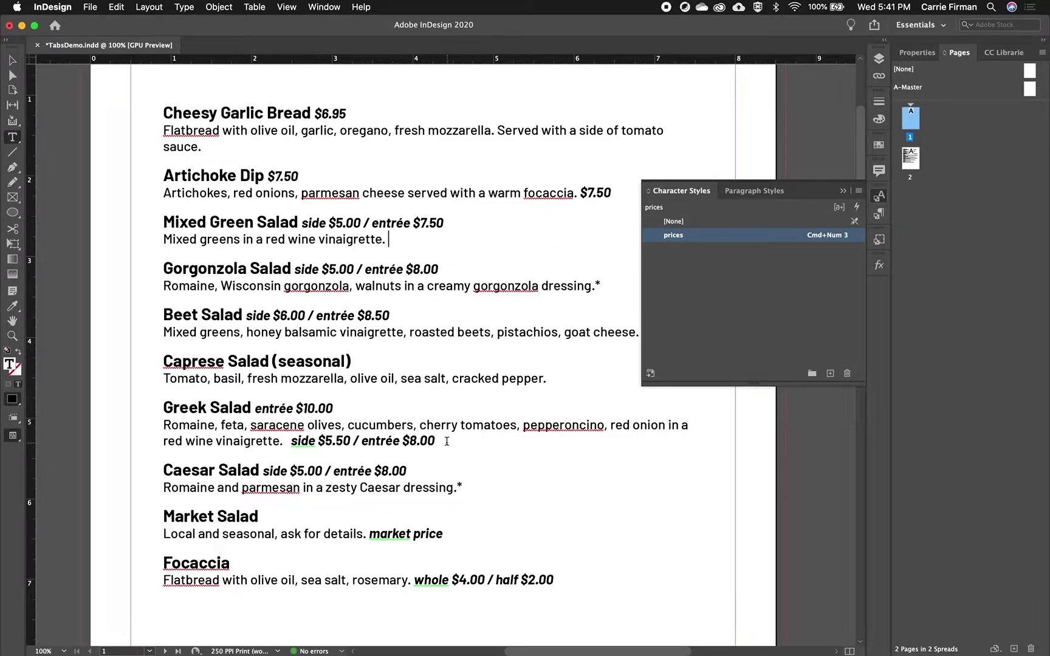
drag(446, 442, 294, 452)
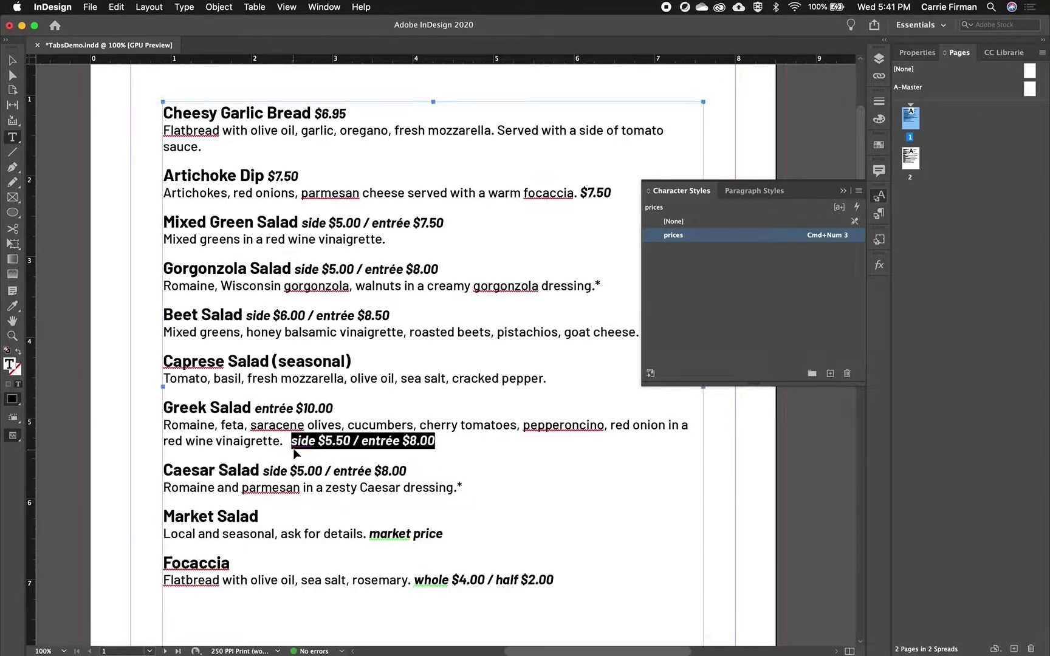
key(super+x)
drag(335, 408, 258, 411)
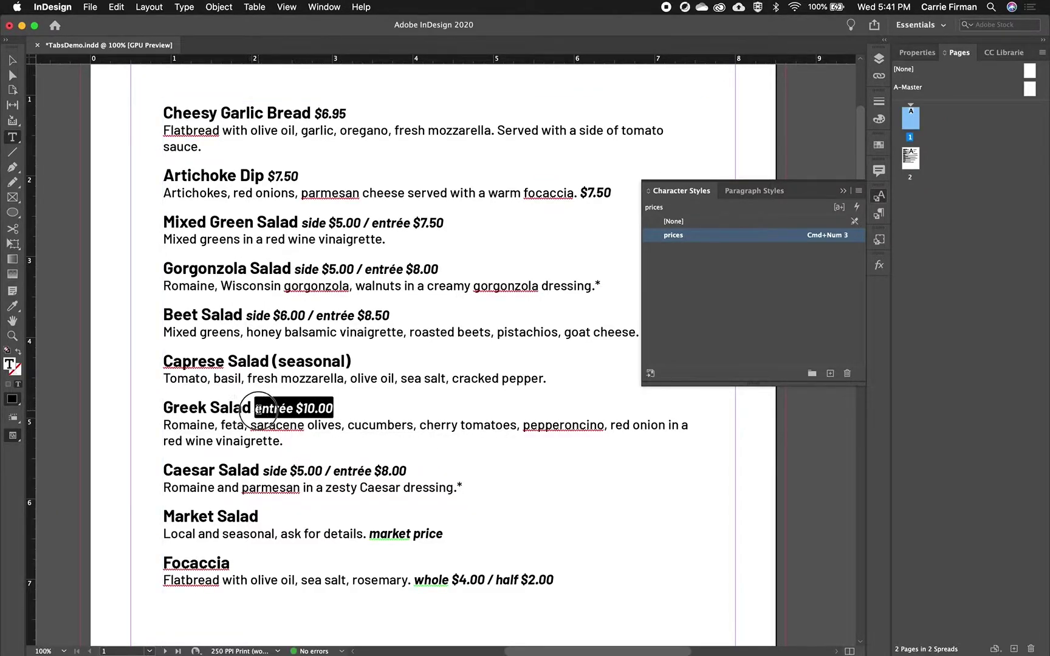
key(super+v)
Put the prices after the Caprese, Market Salad and Focaccia headings, removing them from descriptions
click(370, 363)
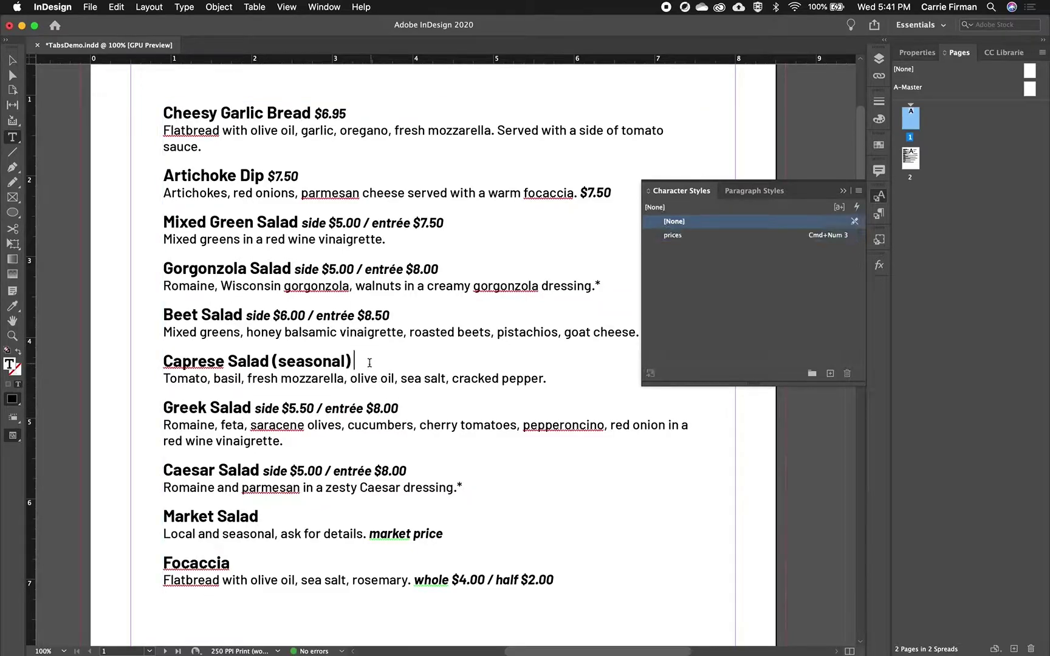
key(super+v)
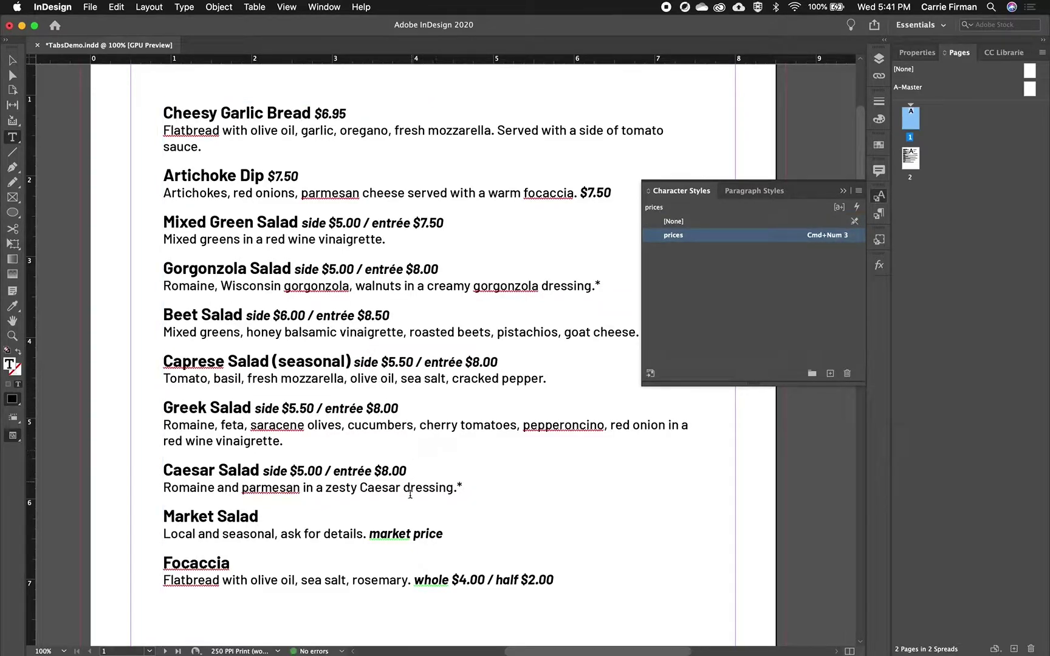
drag(444, 534, 367, 535)
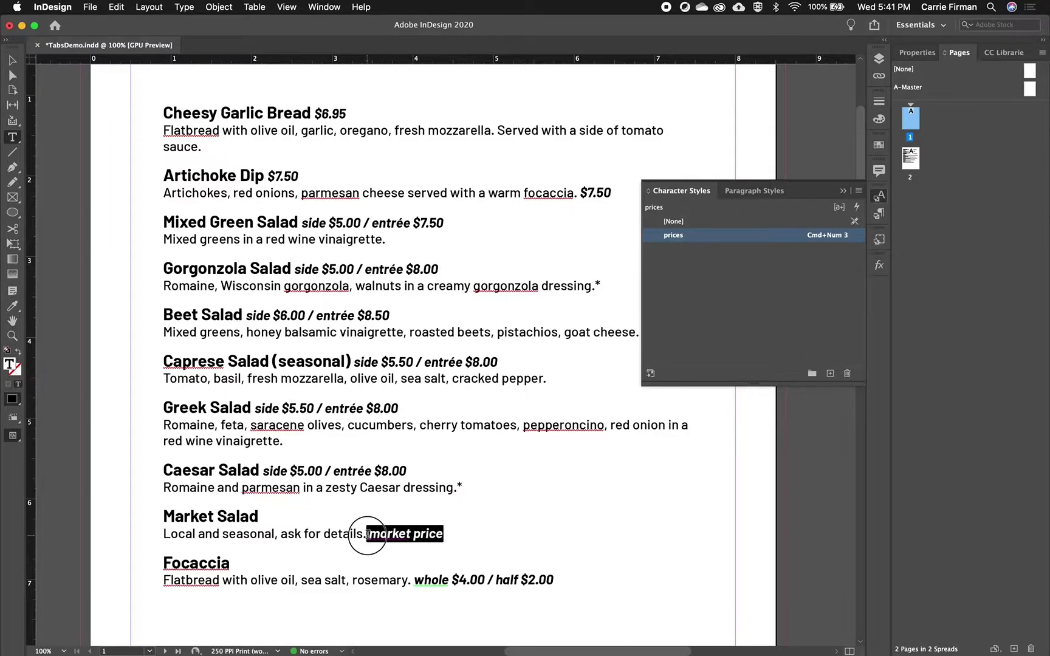
key(BackSpace)
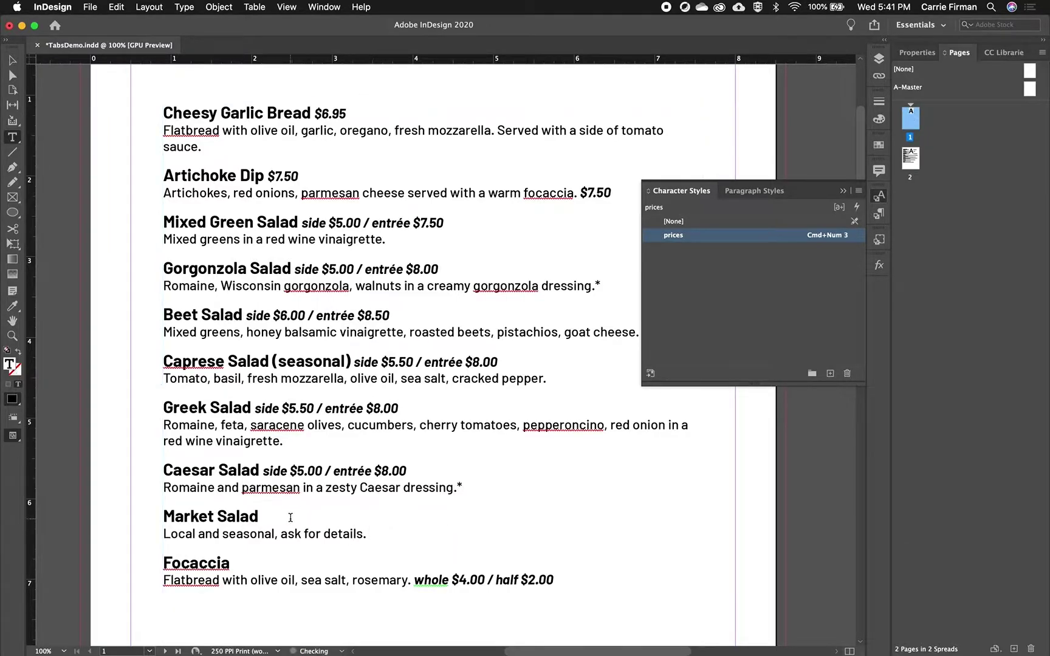
click(291, 518)
key(super+z)
drag(556, 581, 416, 581)
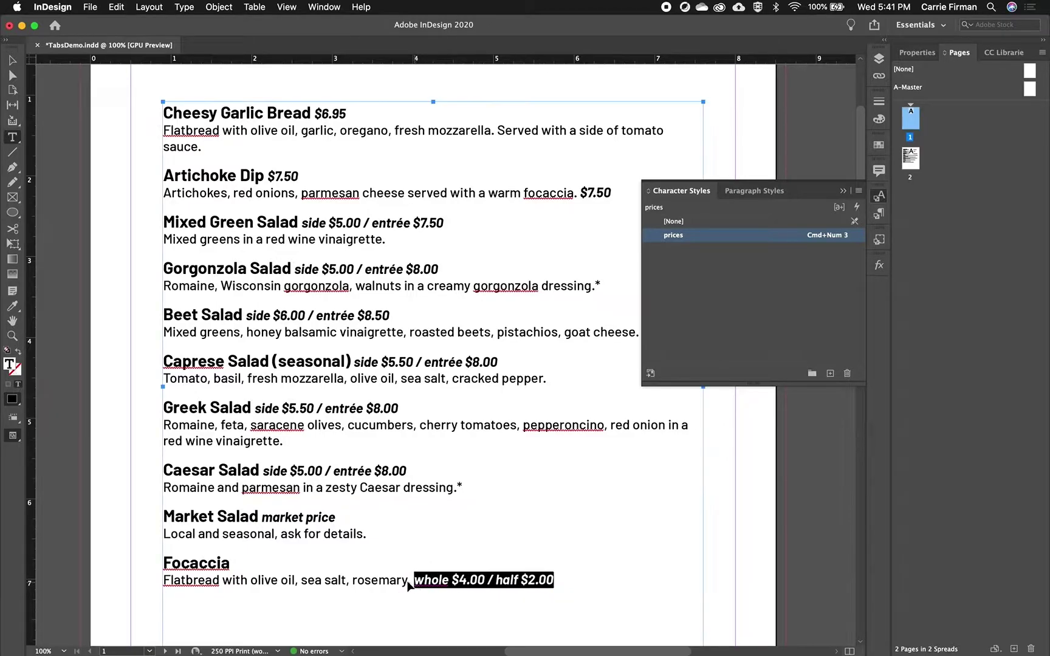
key(super+x)
click(301, 559)
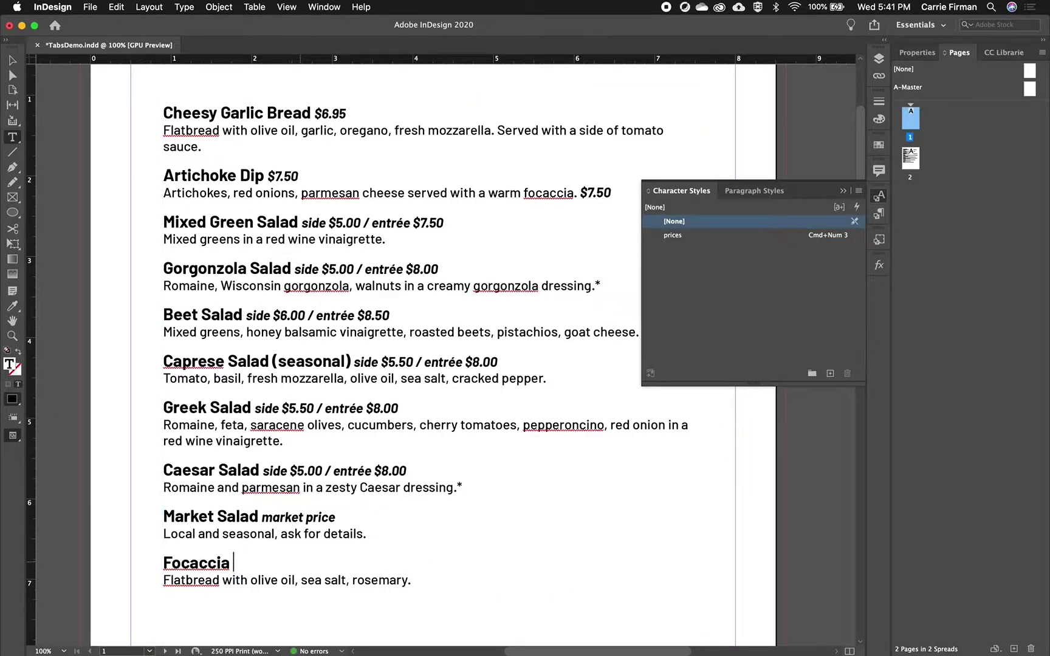
key(super+v)
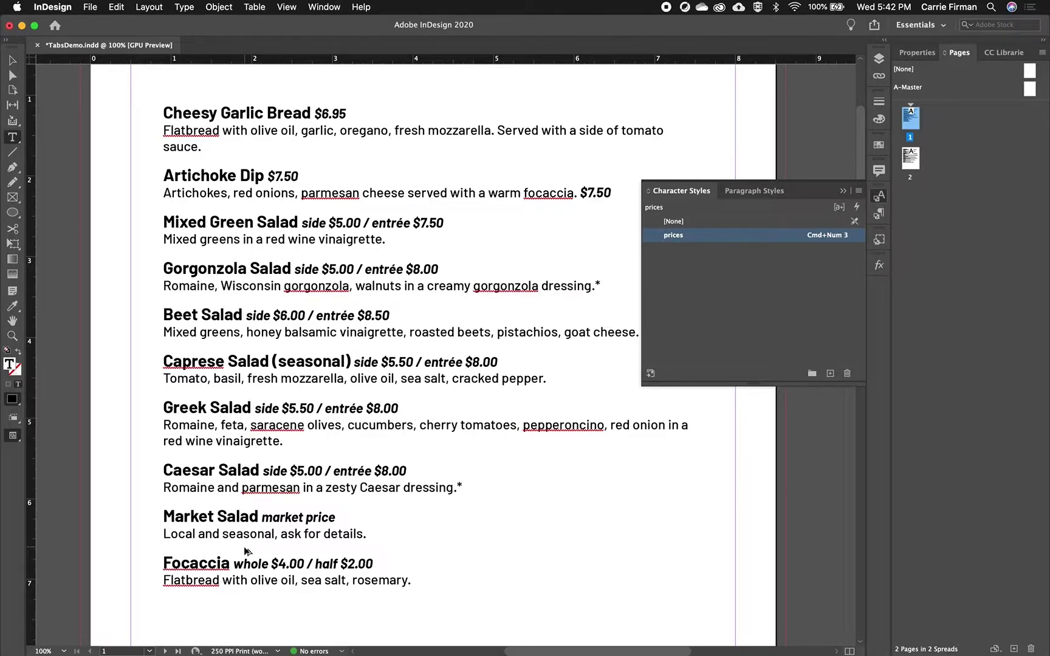
Show hidden characters with Cmd+Option+I, browse the Type menu, then deselect the text frame
key(super+alt+i)
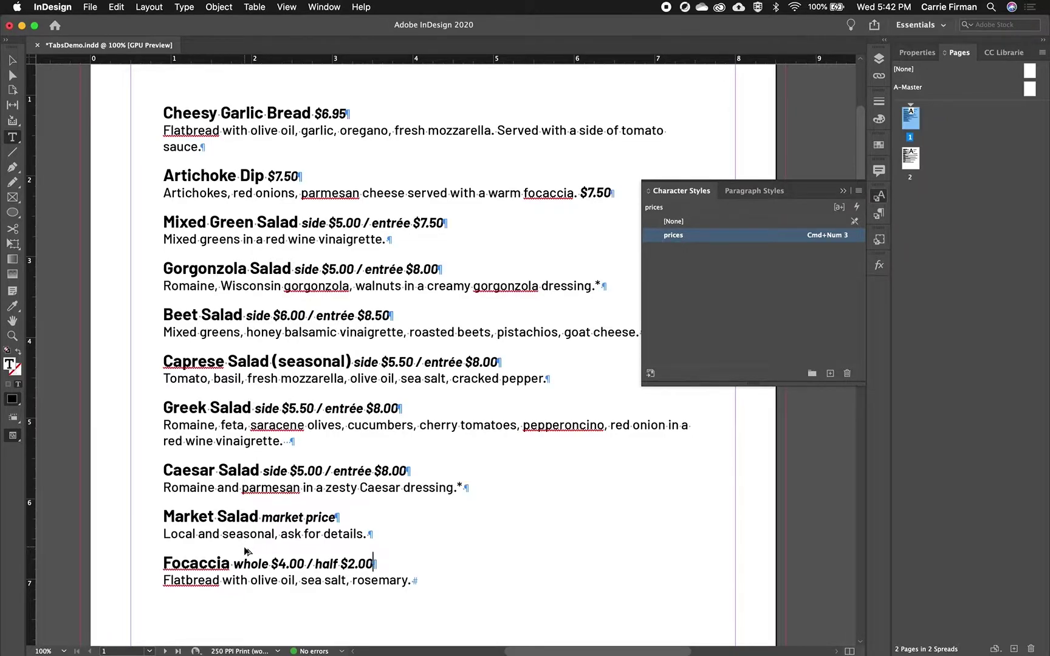
click(186, 9)
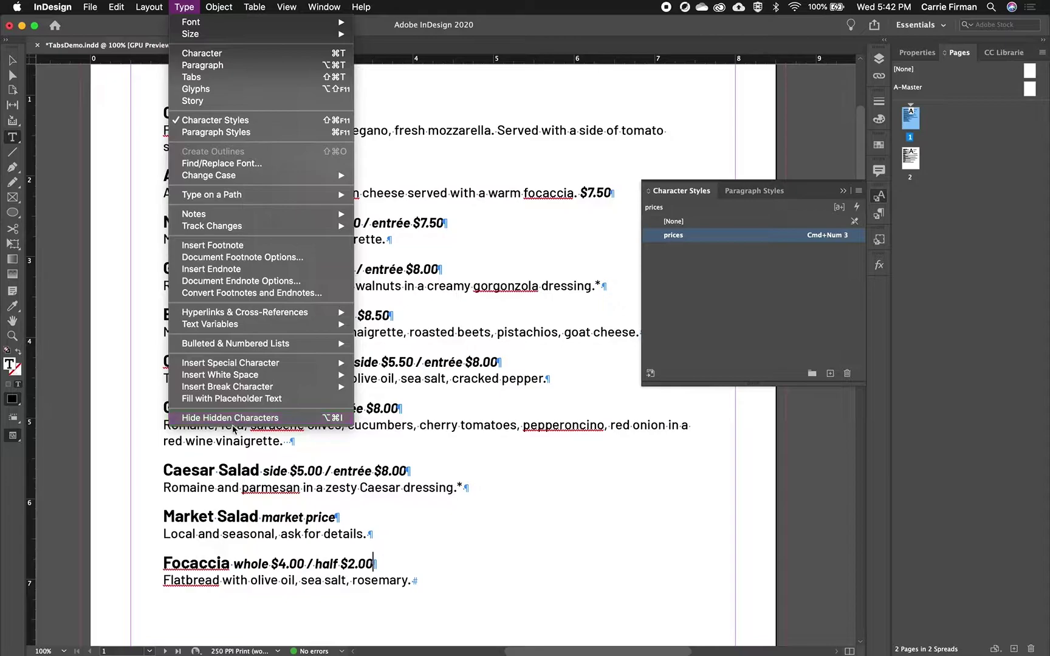
click(363, 521)
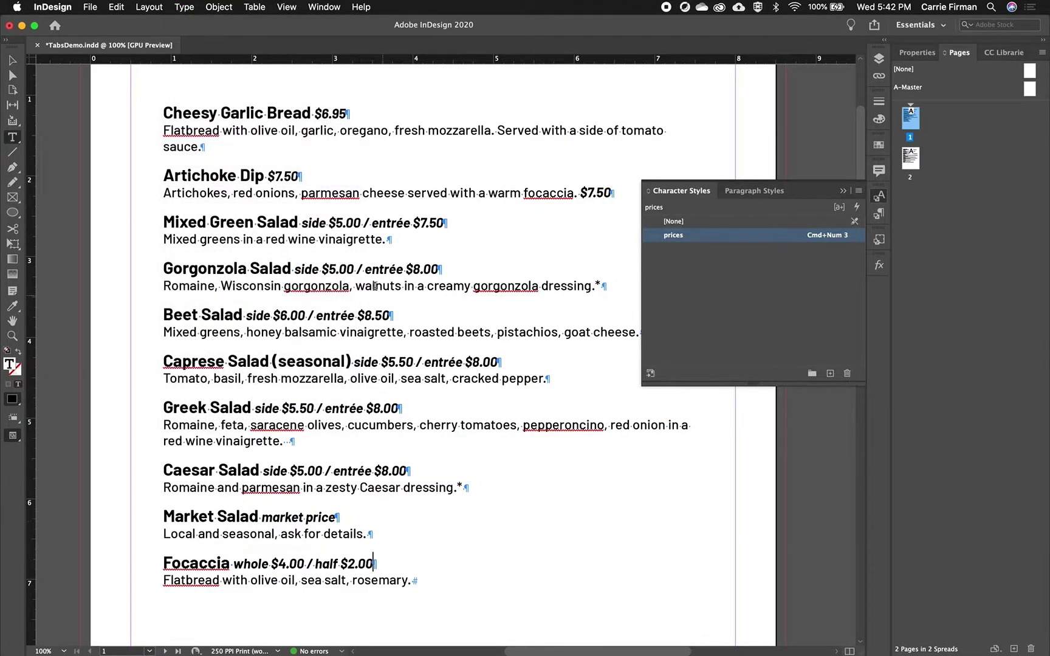
click(299, 175)
key(super+shift+a)
Zoom in on the Cheesy Garlic Bread heading and place the caret just before $6.95
click(315, 121)
key(super+equal)
key(super+equal)
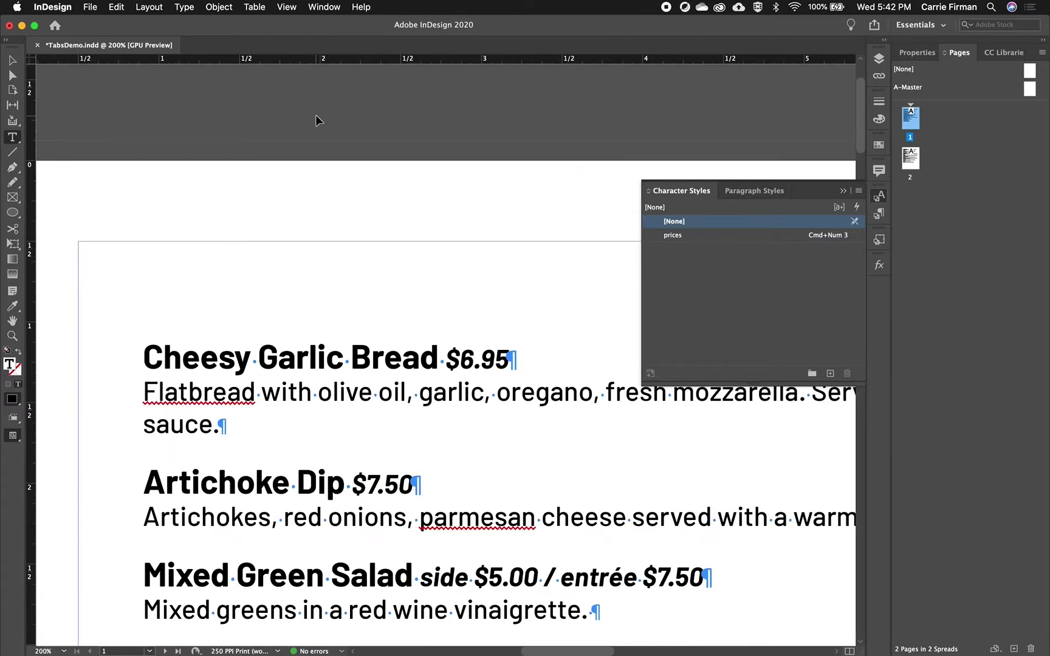
click(843, 190)
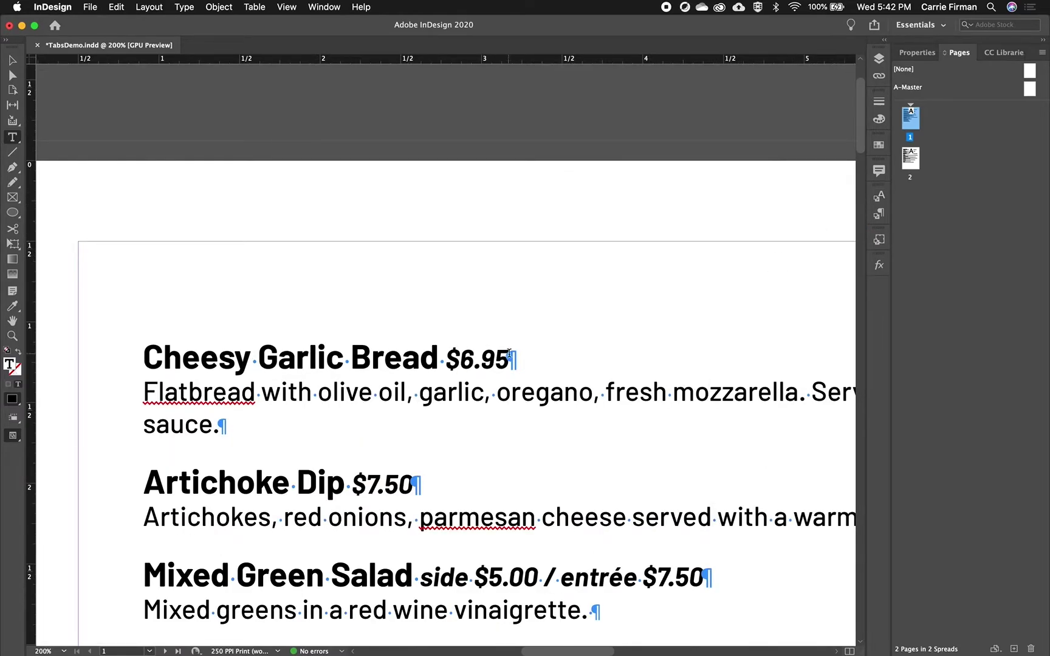
click(254, 365)
click(348, 365)
click(449, 363)
click(521, 364)
click(445, 361)
Replace the spaces before the Cheesy Garlic Bread, Artichoke Dip, Mixed Green, Gorgonzola and Beet Salad prices with tabs
key(Tab)
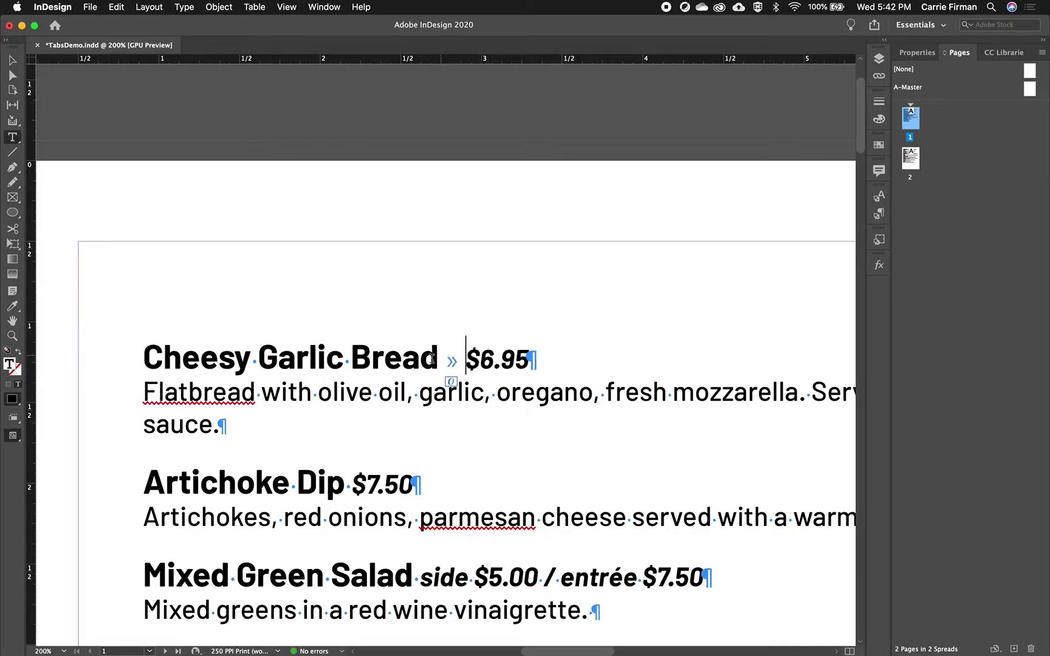
drag(345, 486, 352, 486)
key(Tab)
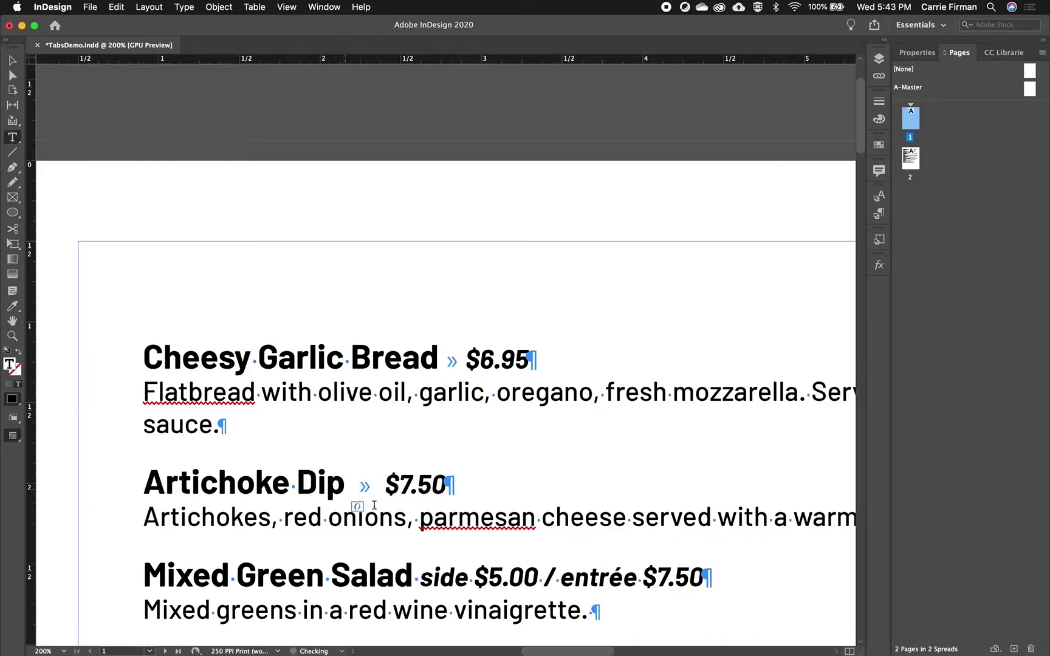
drag(413, 576, 419, 576)
key(Tab)
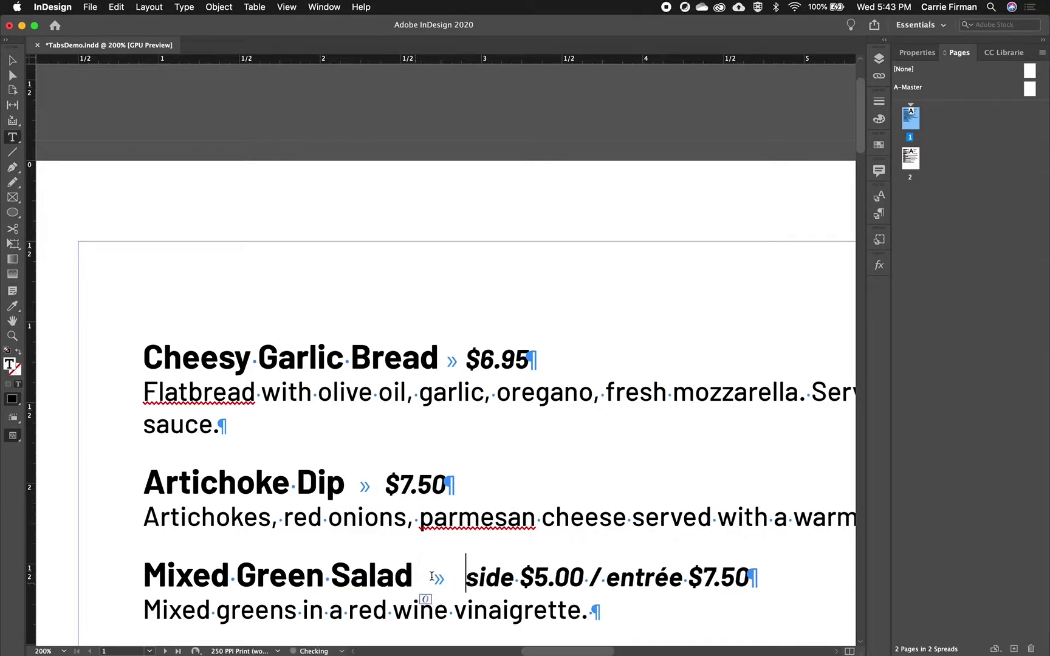
scroll(467, 566, down, 1)
scroll(467, 565, down, 5)
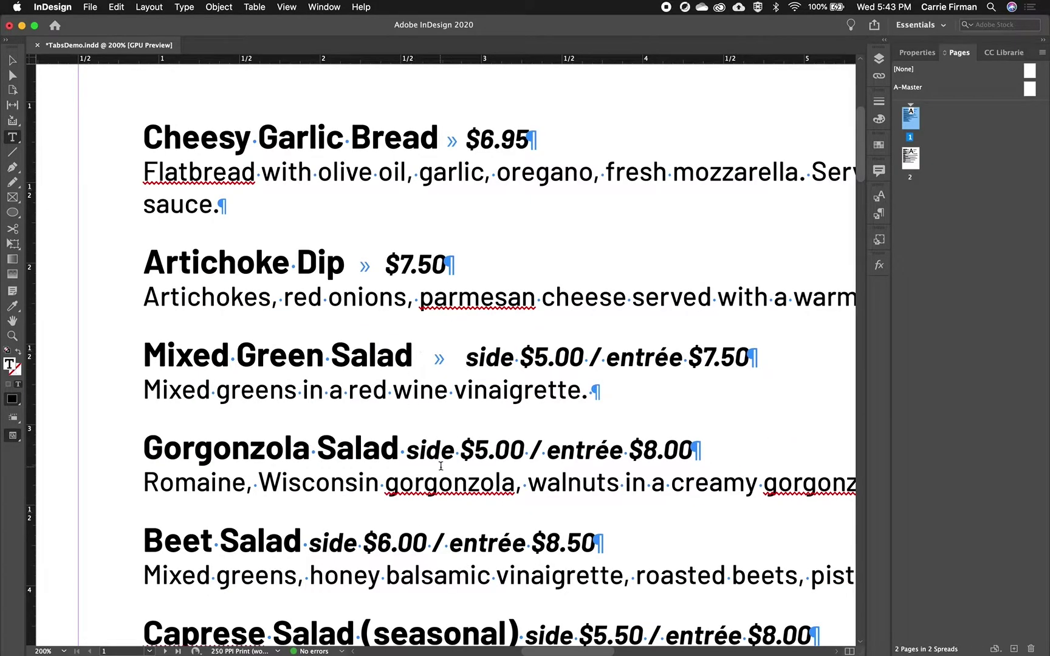
drag(399, 451, 406, 451)
key(Tab)
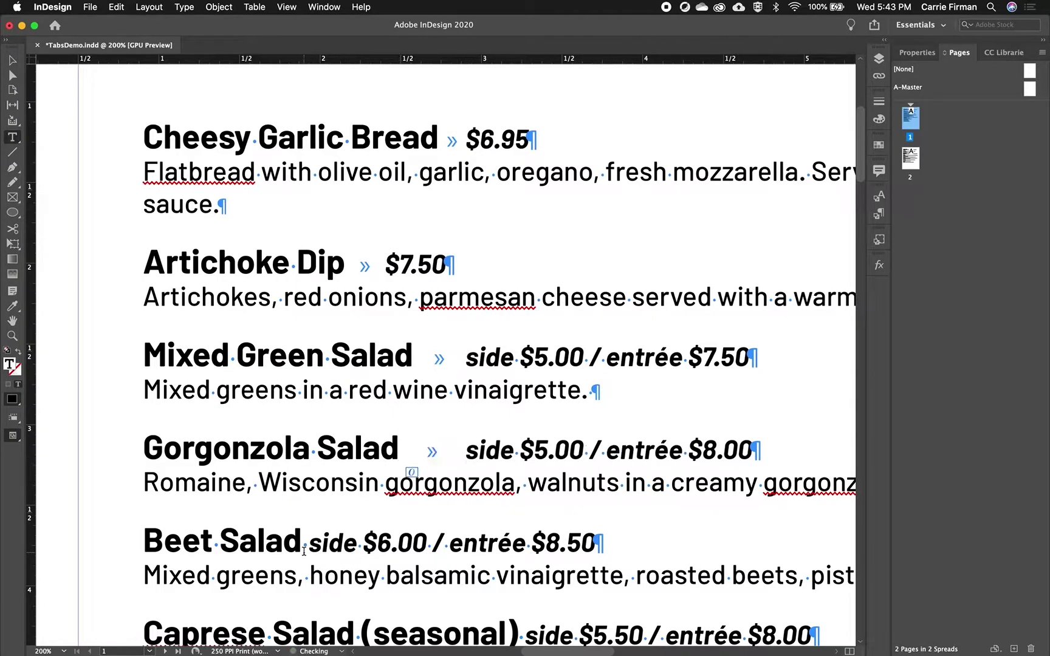
drag(302, 543, 308, 542)
key(Tab)
Replace the spaces before the Caprese, Greek, Caesar, Market Salad and Focaccia prices with tabs
scroll(407, 562, down, 3)
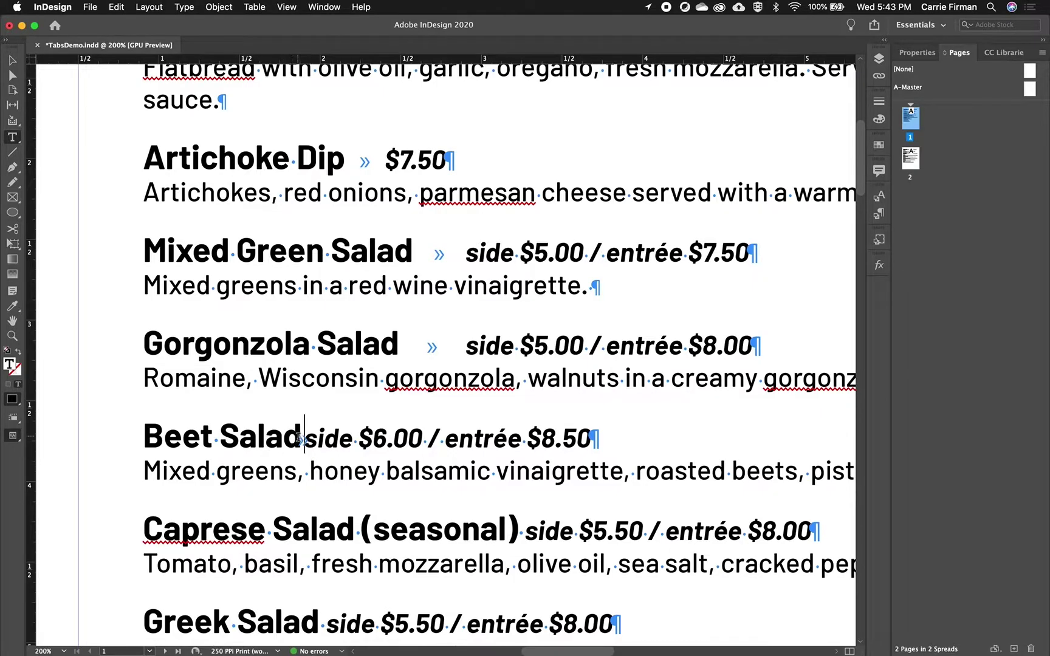
scroll(319, 453, down, 1)
scroll(319, 454, down, 1)
drag(520, 504, 526, 504)
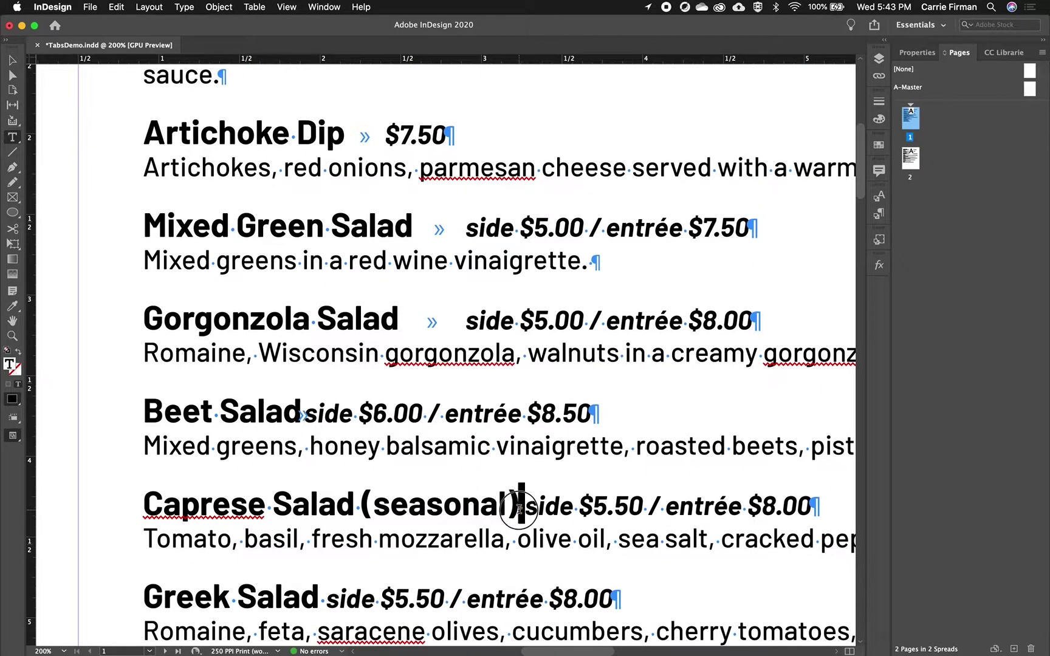
key(Tab)
scroll(554, 560, down, 4)
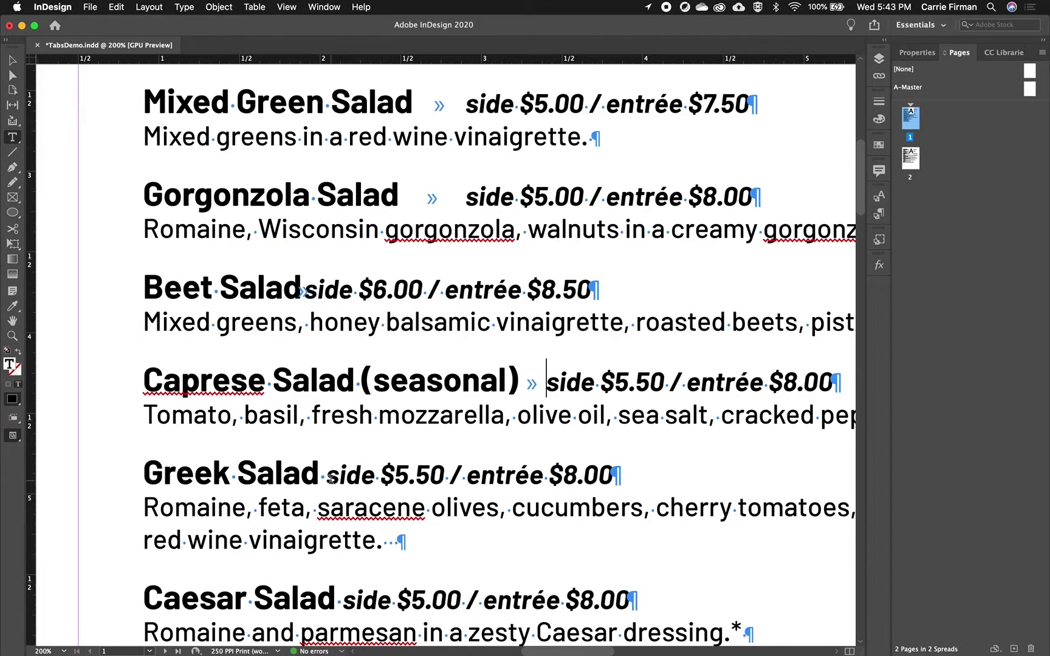
click(326, 479)
drag(326, 479, 319, 479)
key(Tab)
scroll(341, 586, down, 1)
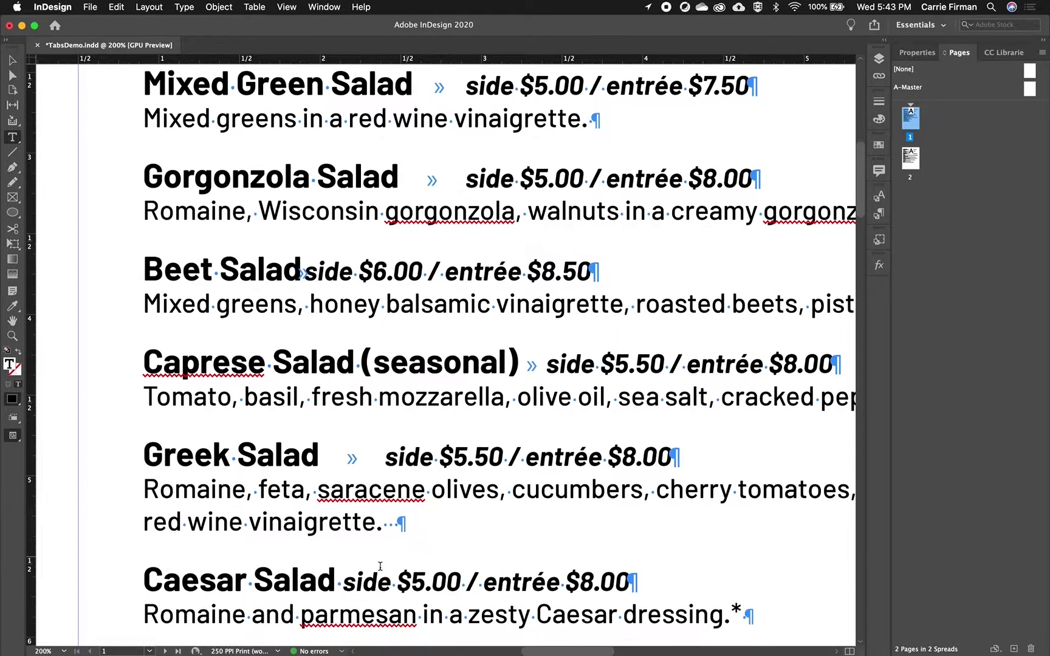
drag(342, 586, 337, 587)
key(Tab)
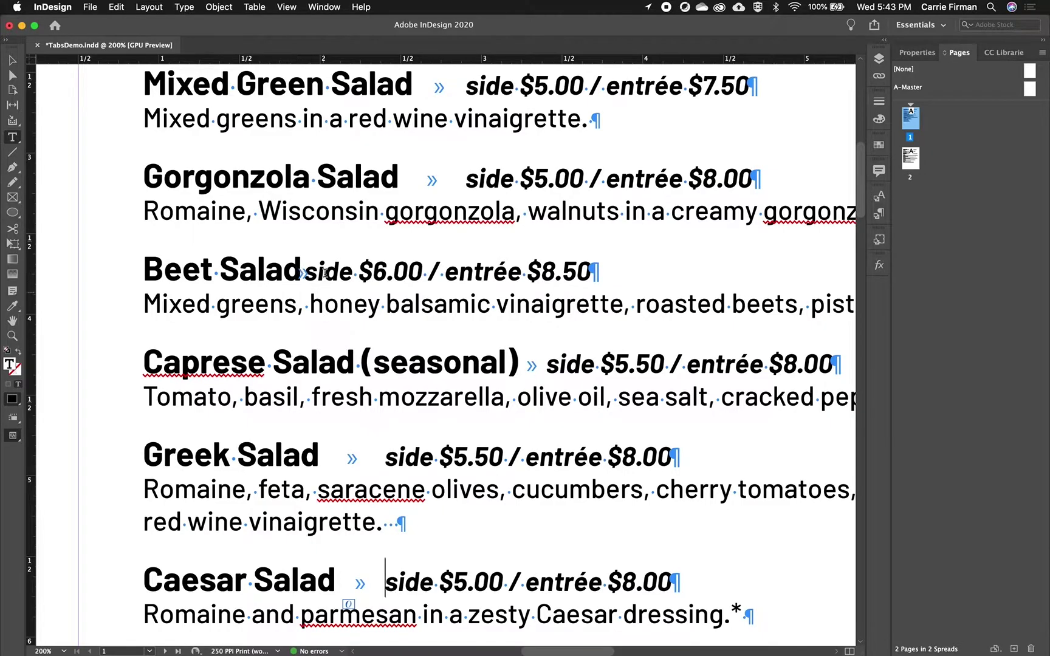
scroll(388, 488, down, 5)
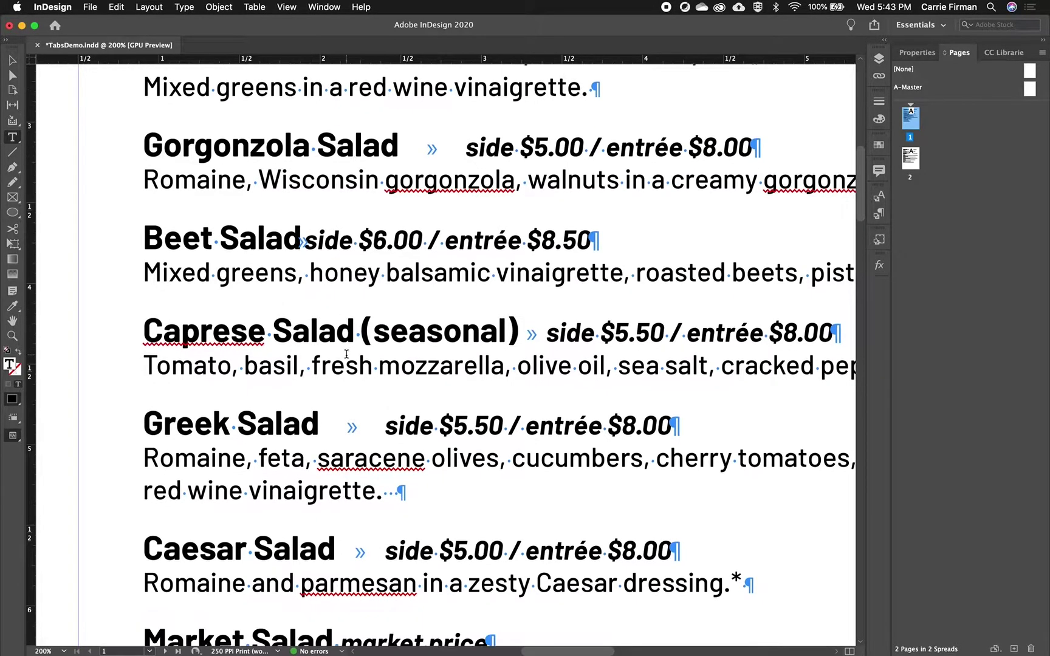
drag(343, 528, 279, 528)
key(Tab)
scroll(358, 570, down, 3)
key(Tab)
scroll(399, 567, down, 1)
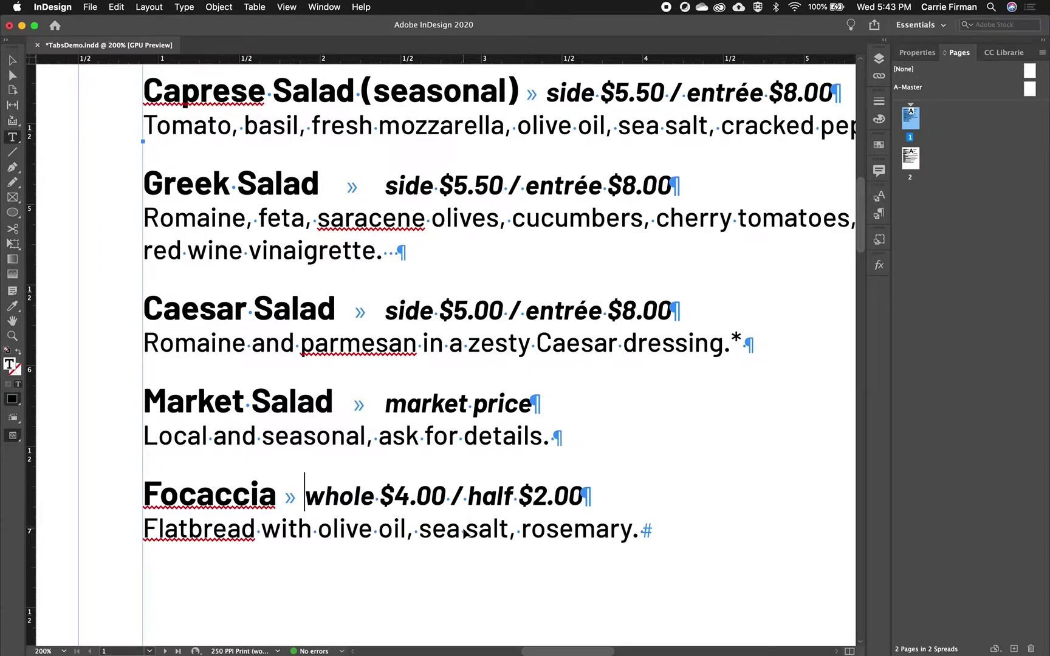
Fit the menu page in the window with Cmd+0 and select the menu text down to Focaccia
key(super+0)
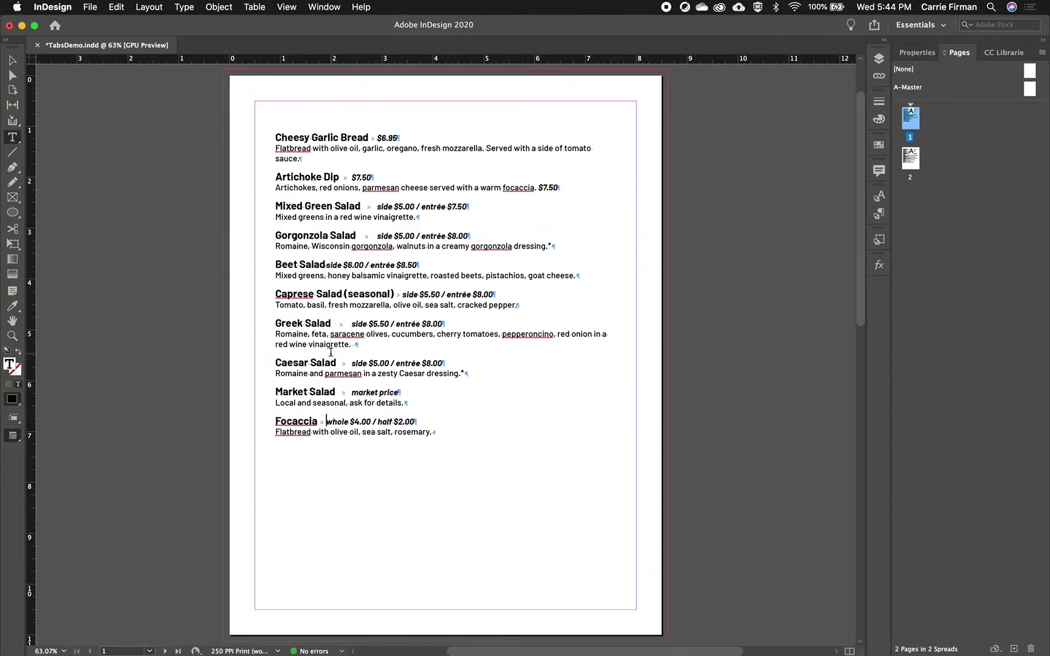
drag(346, 139, 435, 439)
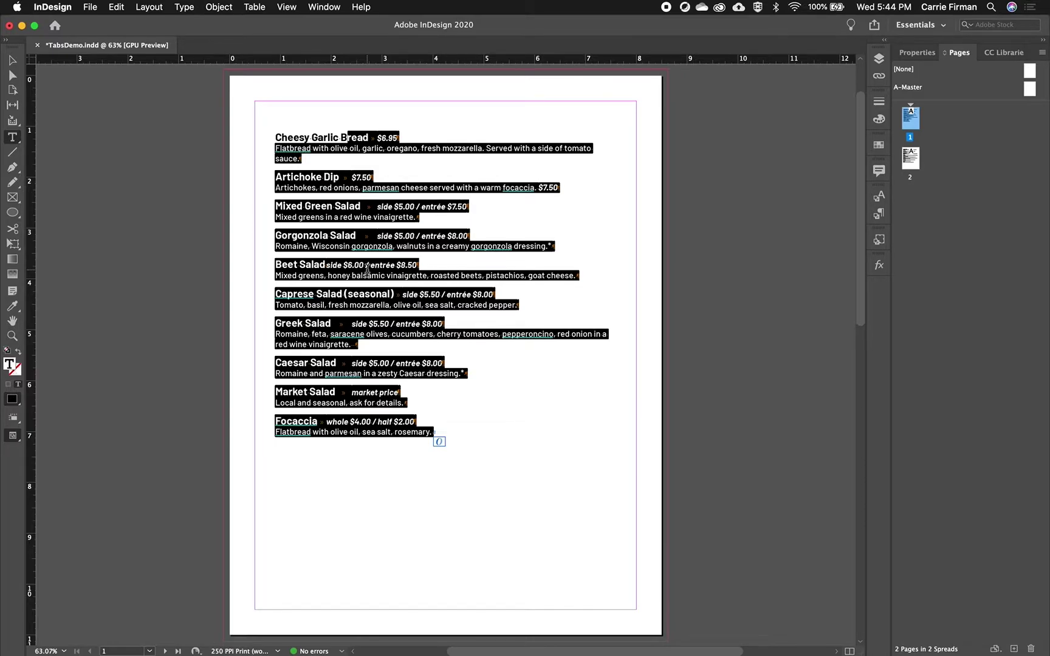
Open the Tabs panel, widen it across the text frame, and try the Left and Center tab types
click(186, 8)
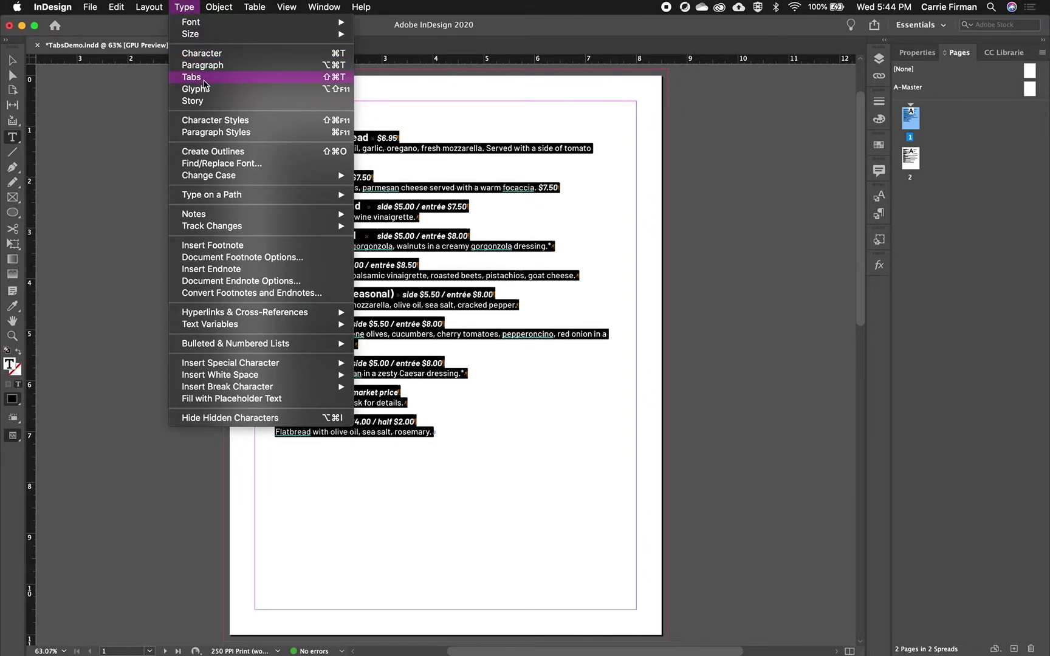
click(204, 80)
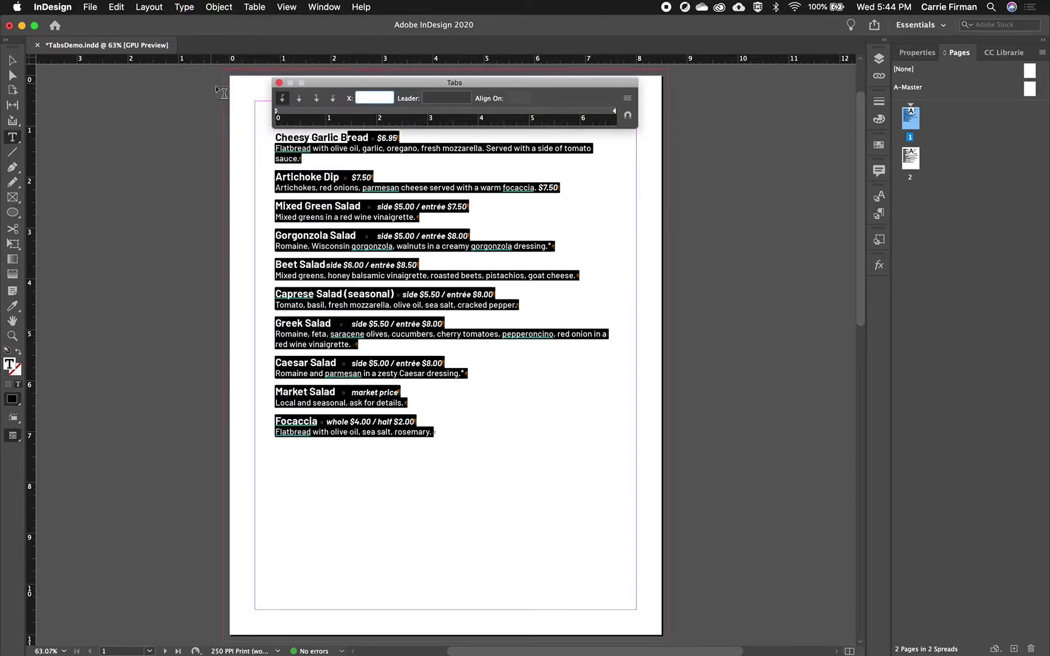
drag(638, 83, 746, 82)
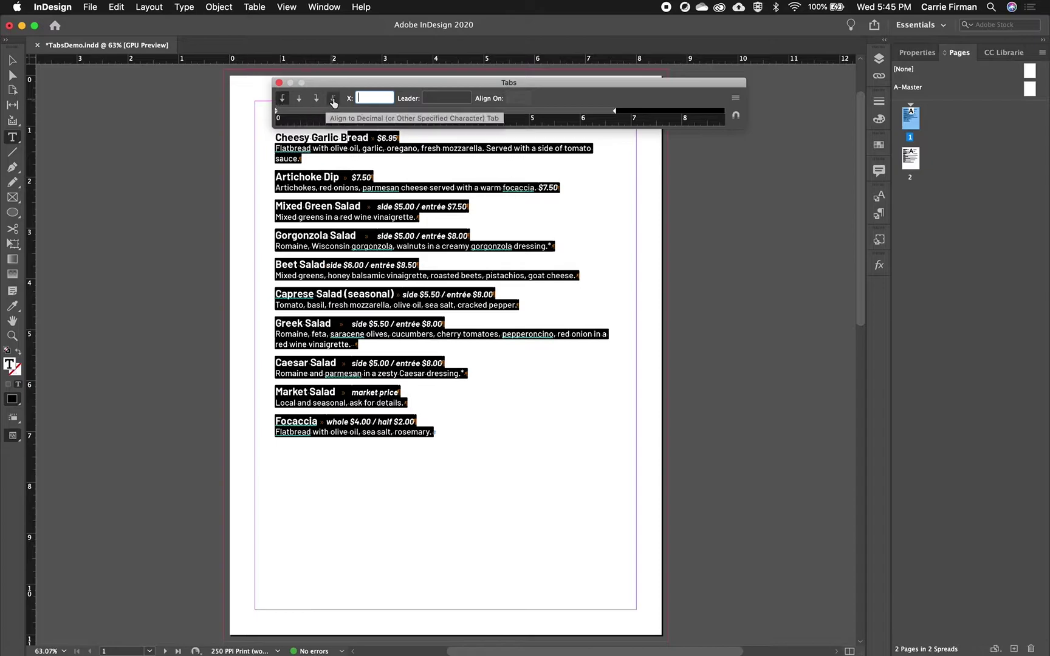
click(283, 104)
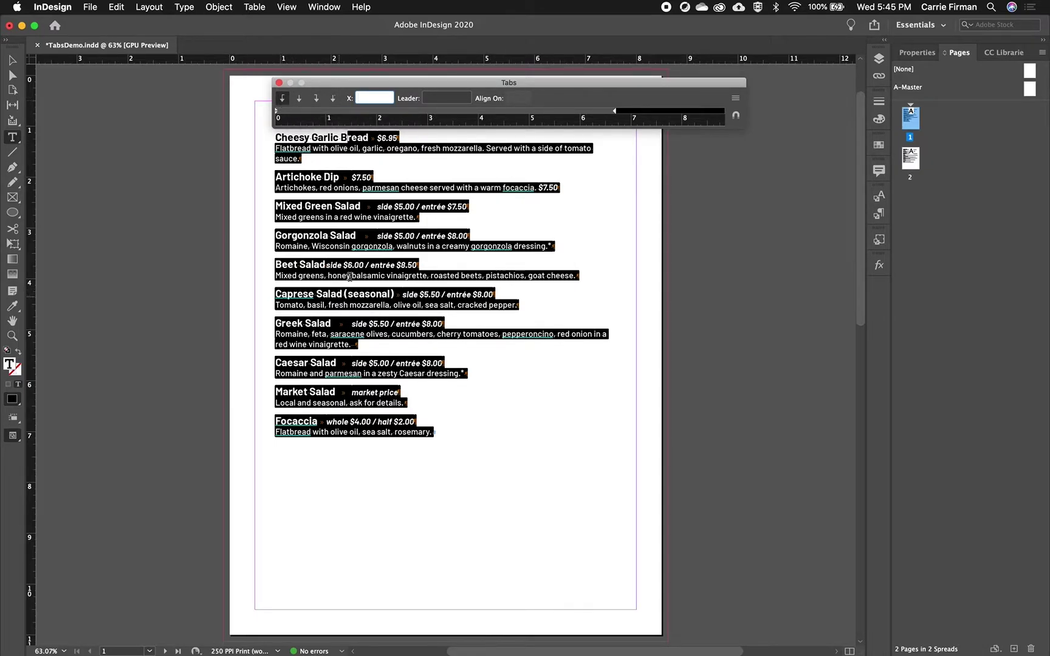
click(298, 101)
Add a right-justified tab stop near 6 in and drag it to 6.6667 in
click(317, 100)
drag(506, 112, 580, 116)
click(577, 114)
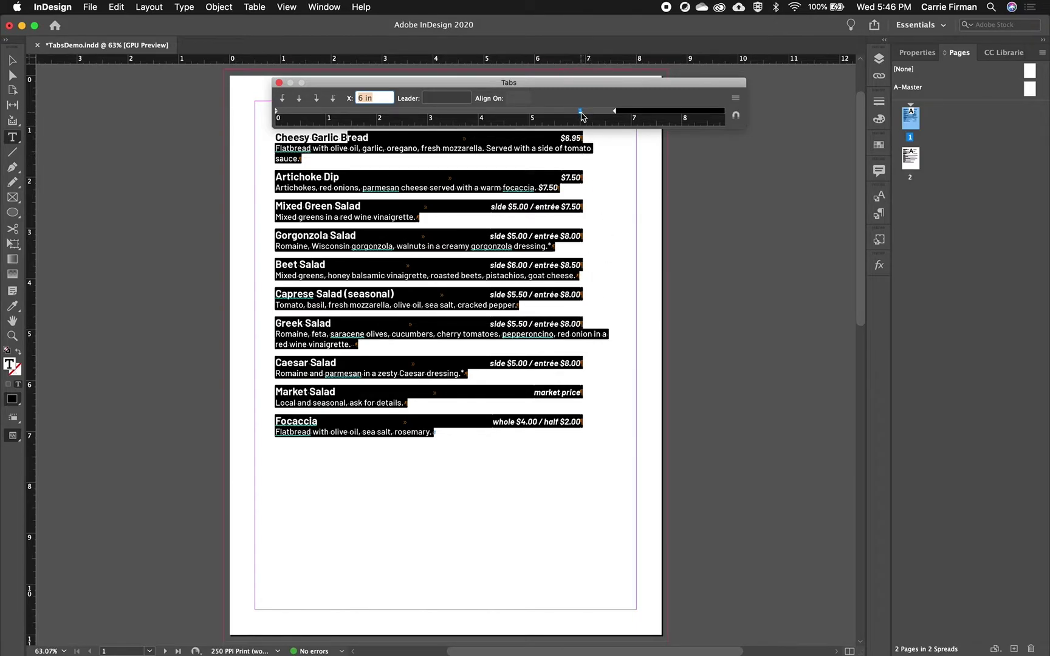
drag(580, 113, 616, 114)
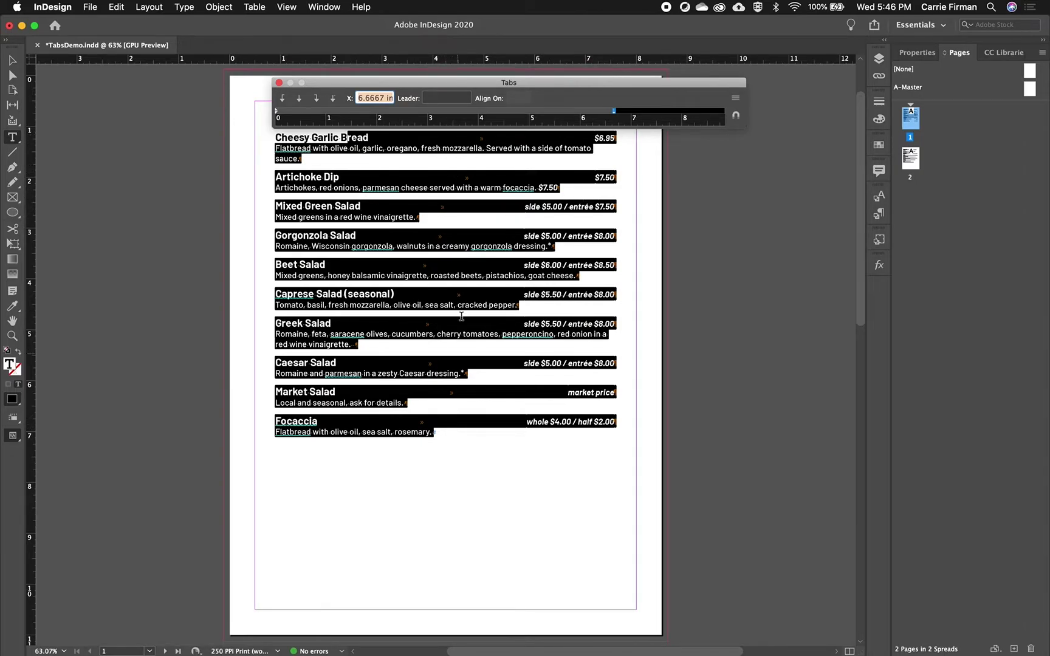
click(456, 264)
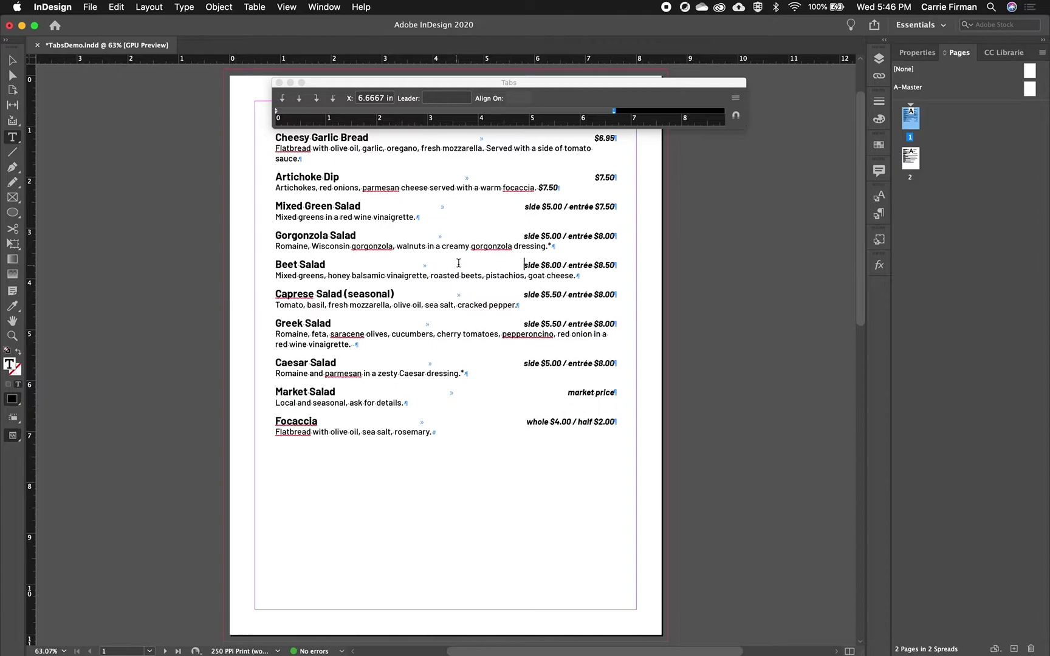
click(615, 113)
drag(614, 114, 572, 116)
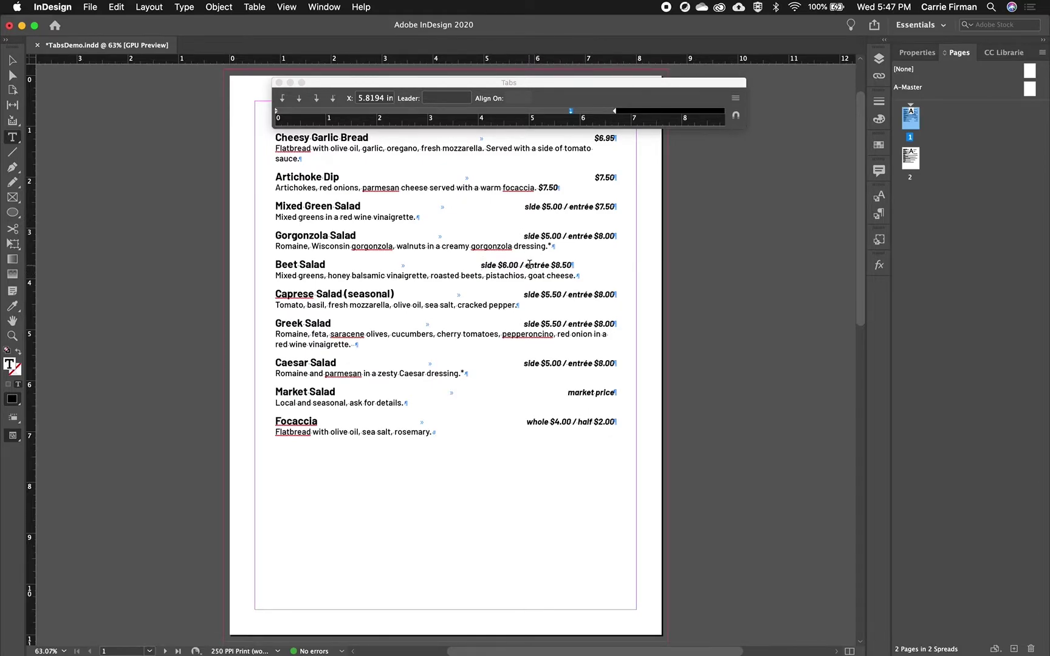
key(super+a)
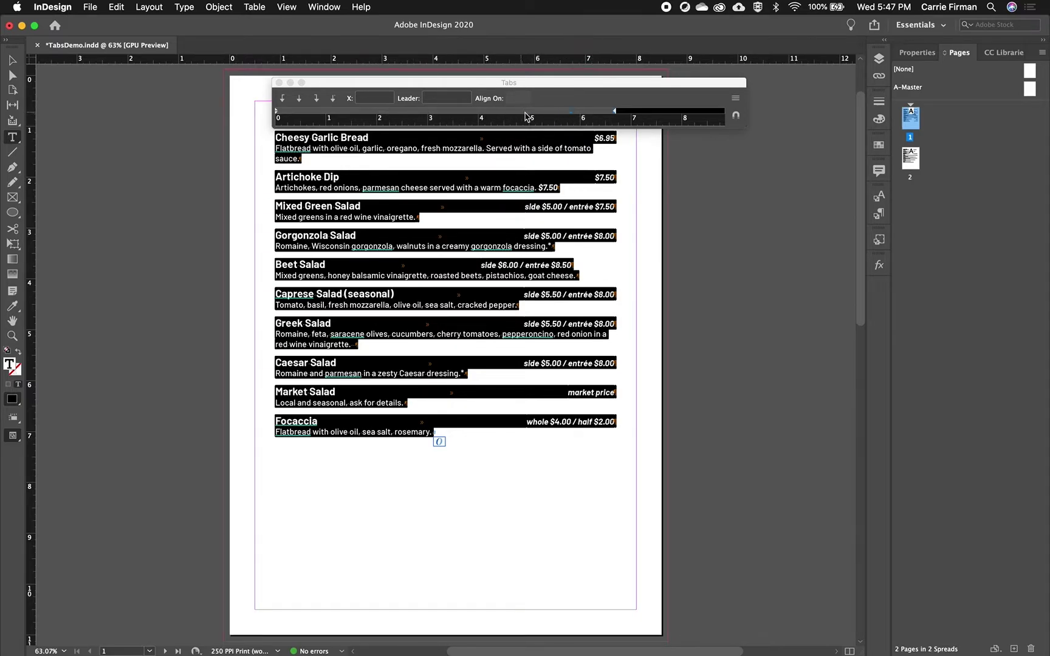
click(571, 114)
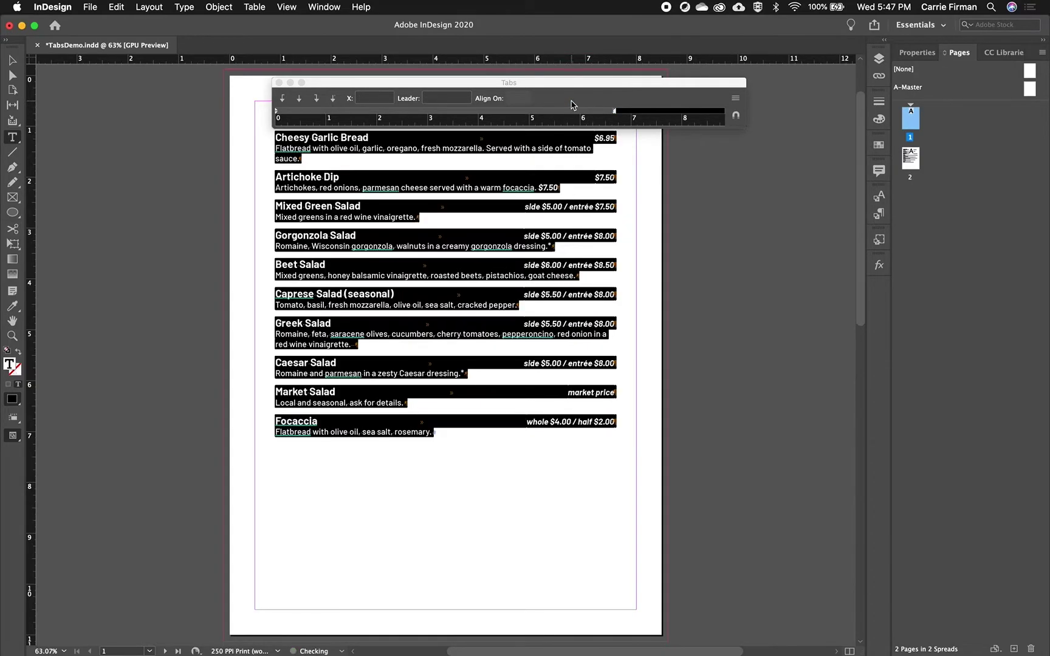
key(Escape)
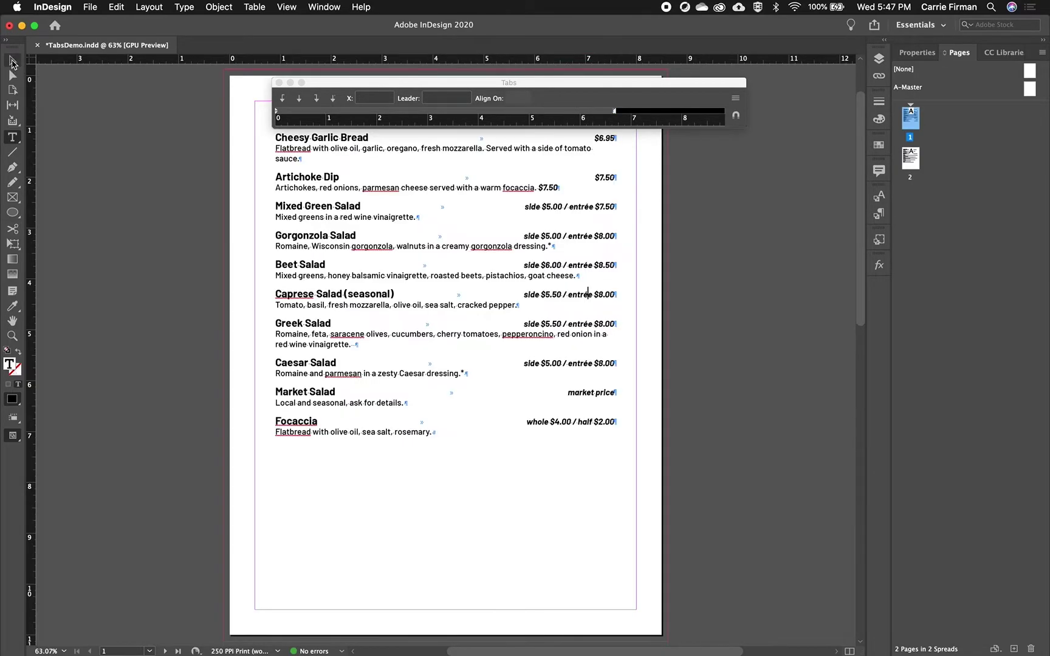
Close the Tabs panel, switch to Preview, delete the stray $7.50 under Artichoke Dip, and deselect
click(279, 82)
key(w)
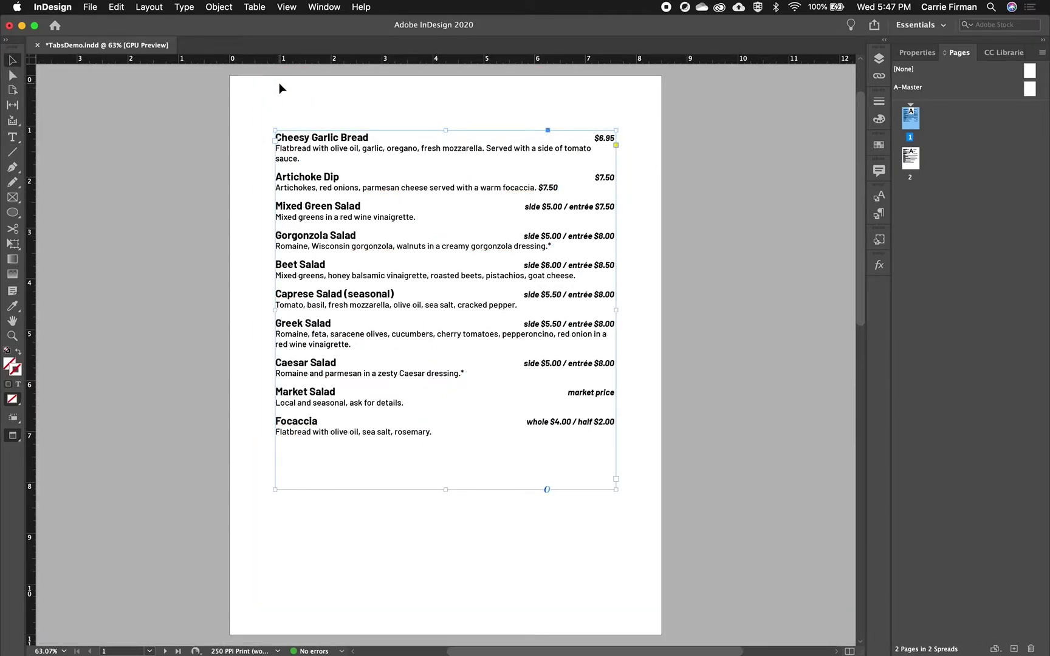
double_click(547, 187)
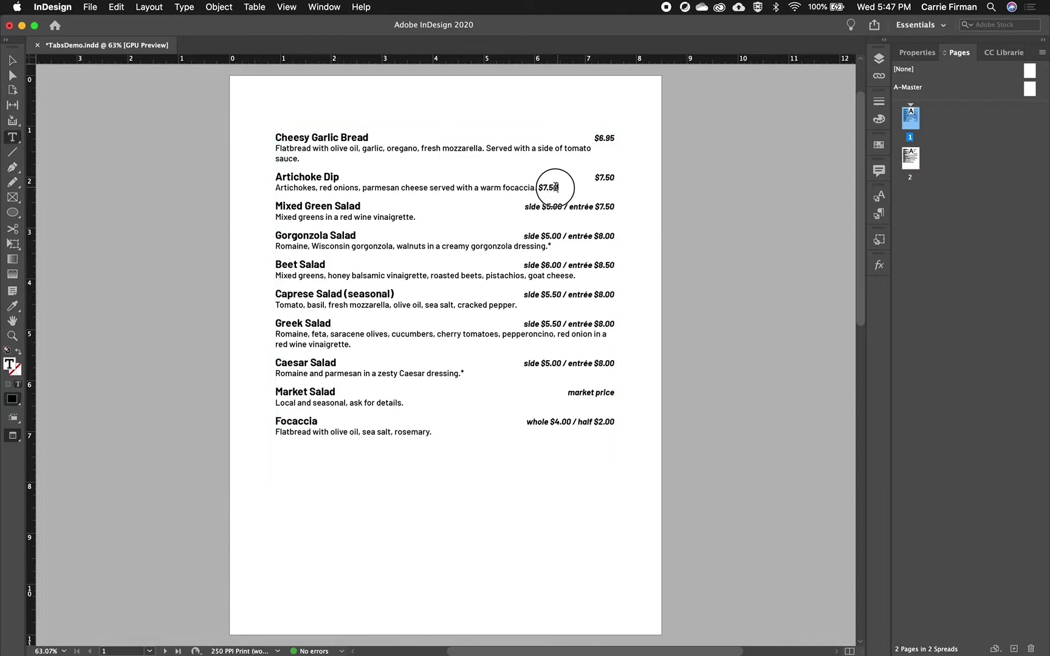
drag(558, 187, 539, 187)
key(BackSpace)
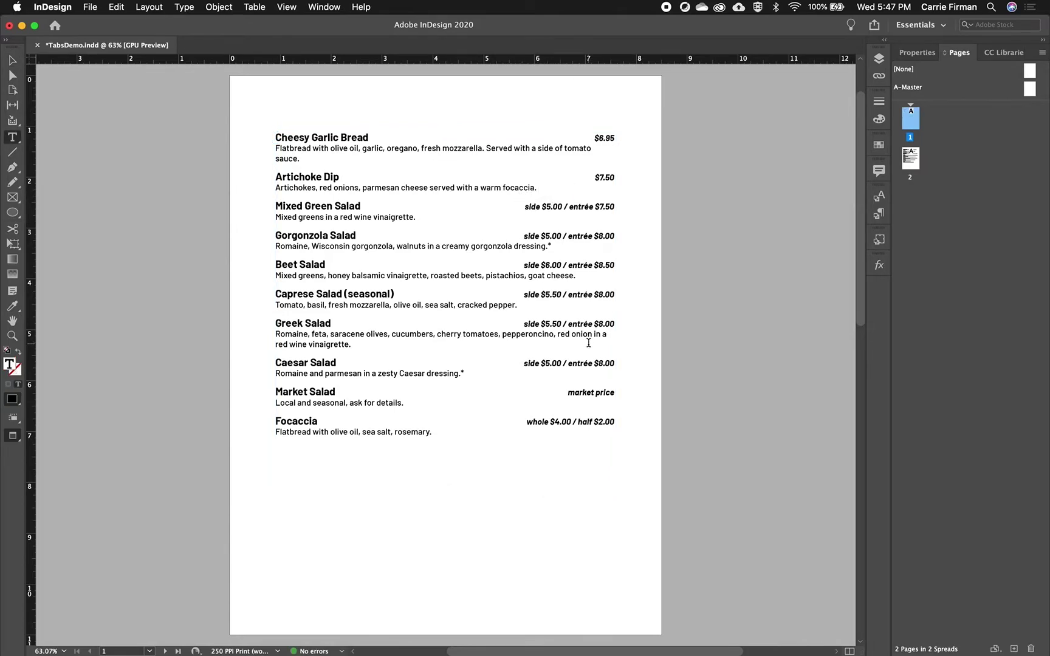
click(13, 60)
click(115, 217)
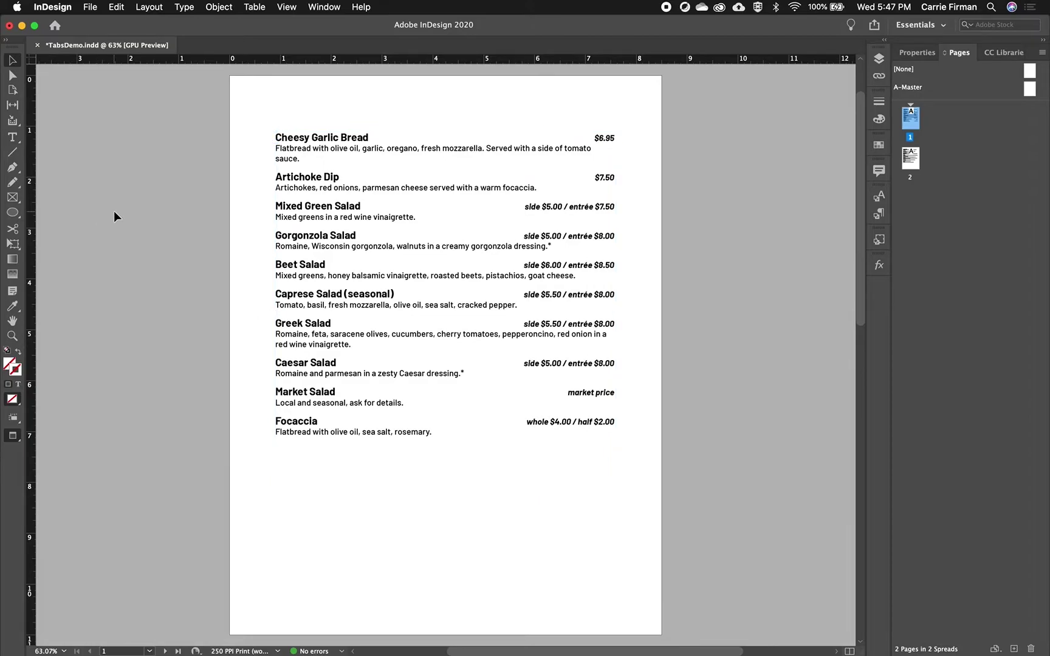
Give all the menu text a right tab stop at 6.6667 in with a period leader
double_click(607, 141)
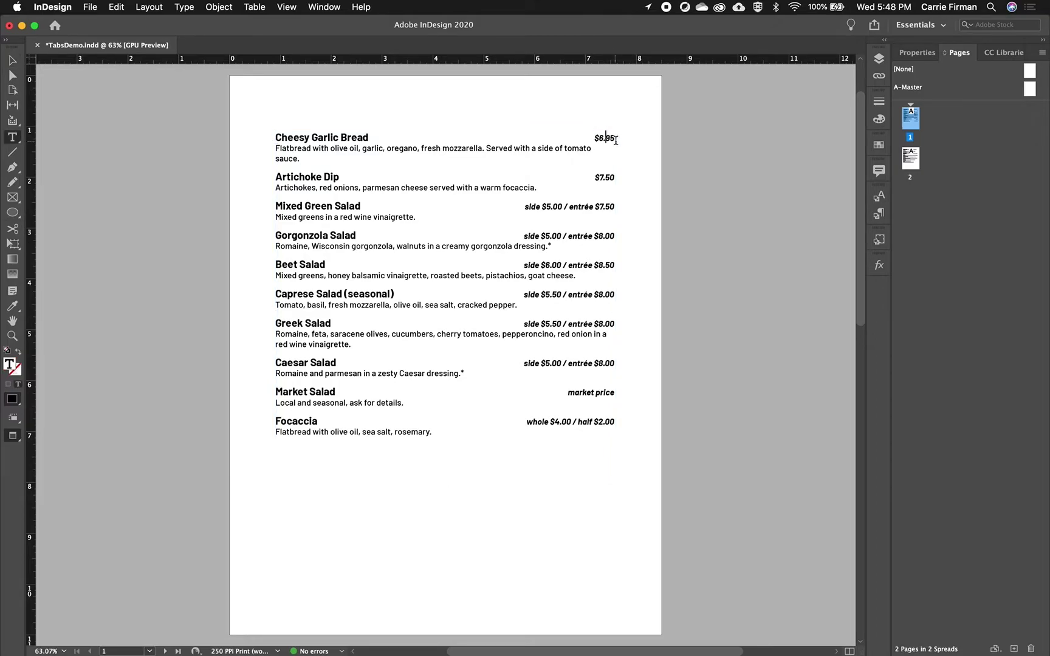
key(super+a)
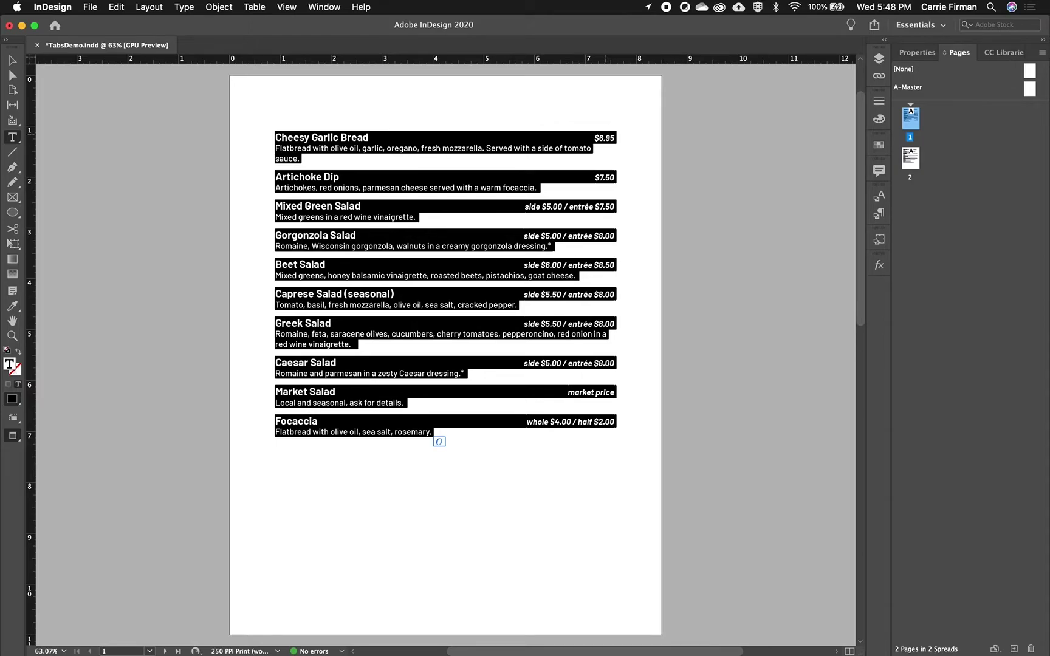
key(super+shift+t)
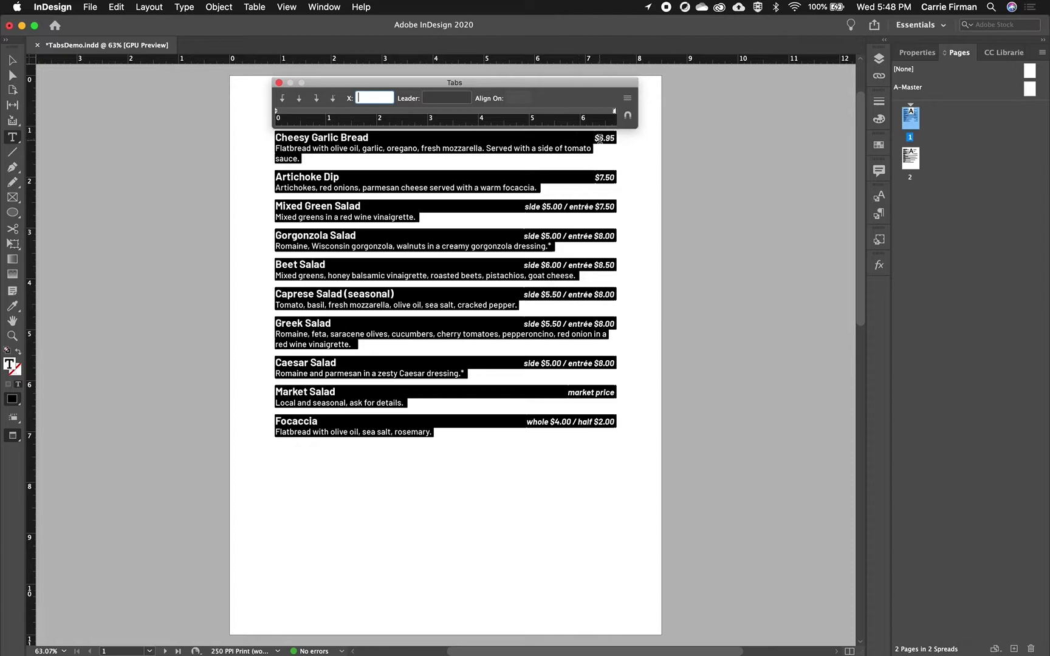
click(615, 113)
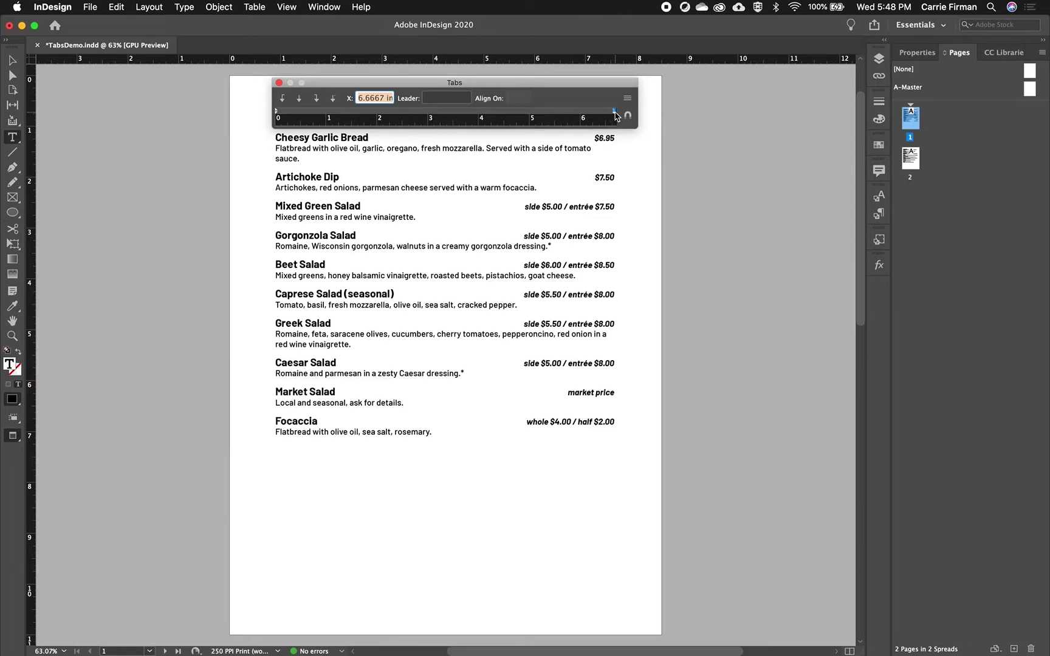
click(437, 102)
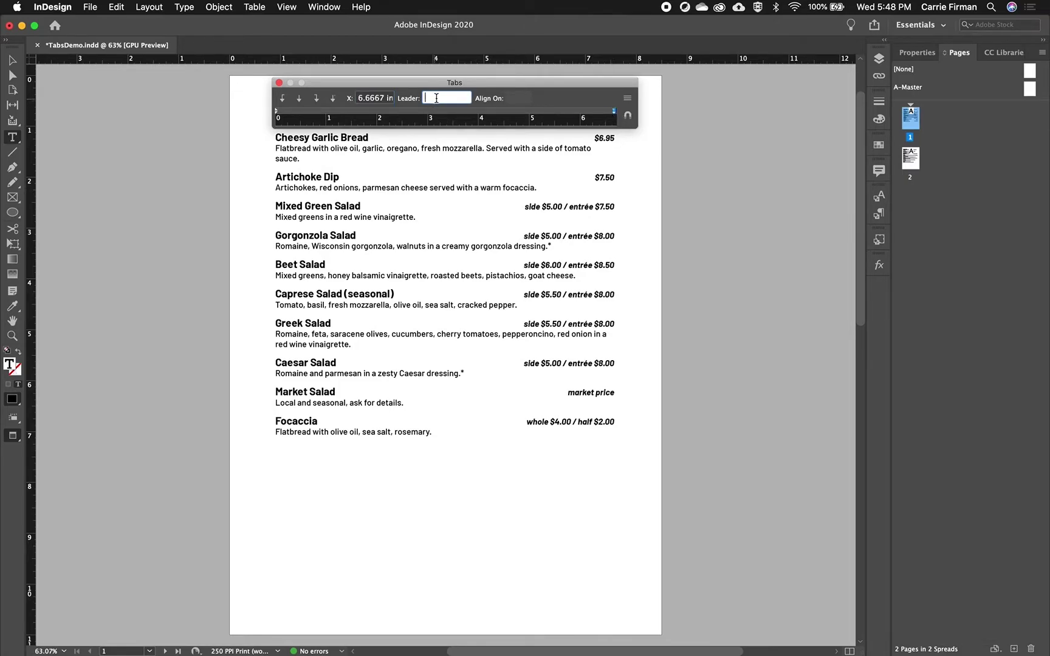
key(super+a)
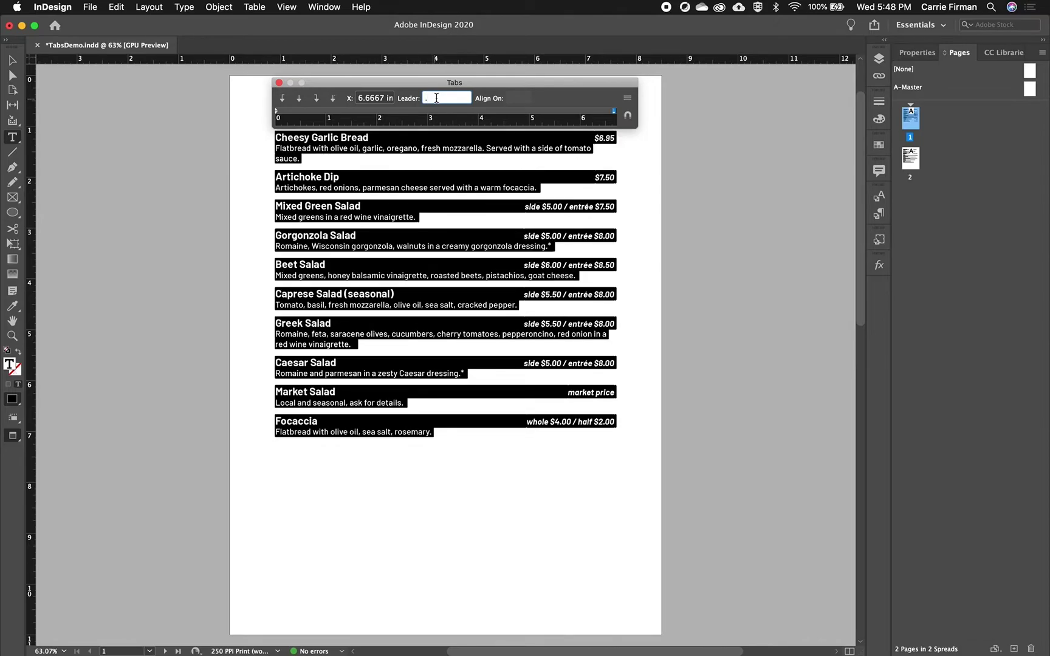
key(Return)
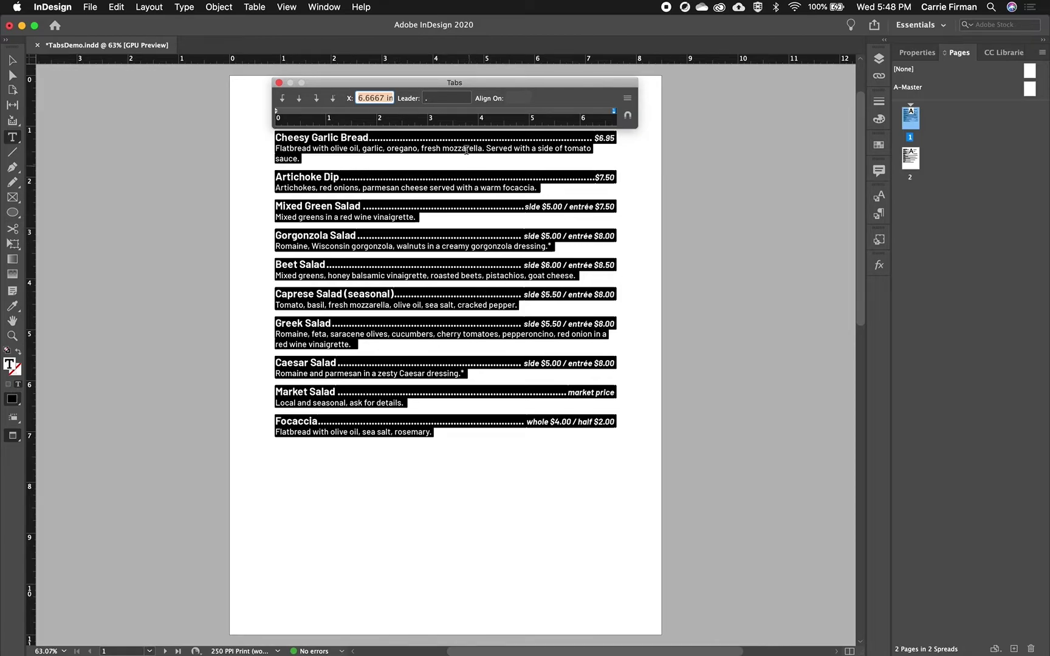
Try spaced-out dots and then bullets as the price tab leader
click(441, 99)
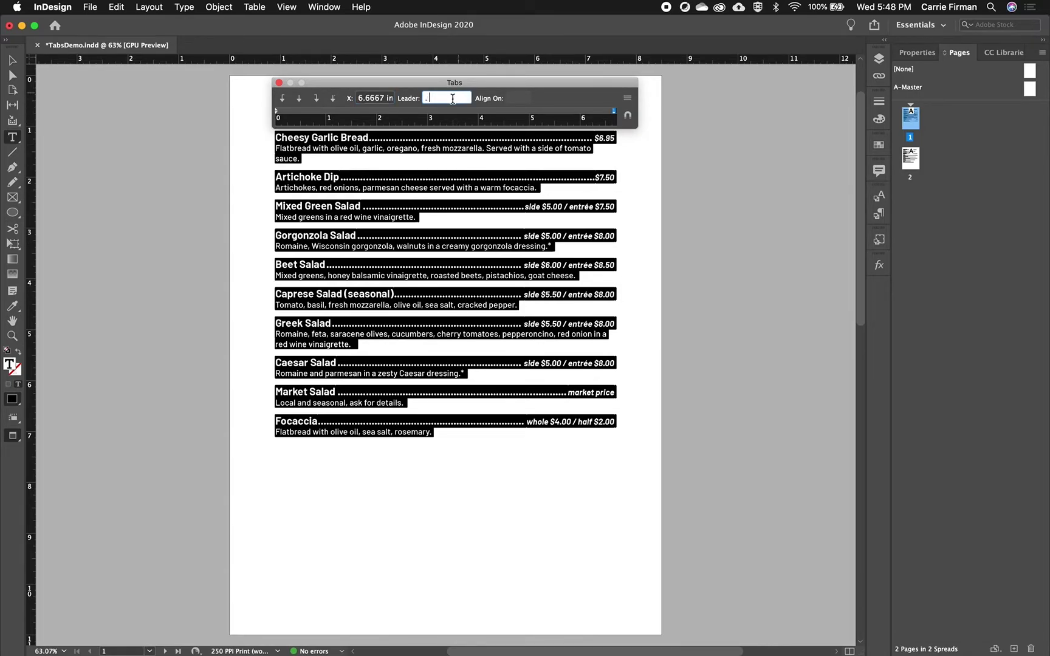
key(Return)
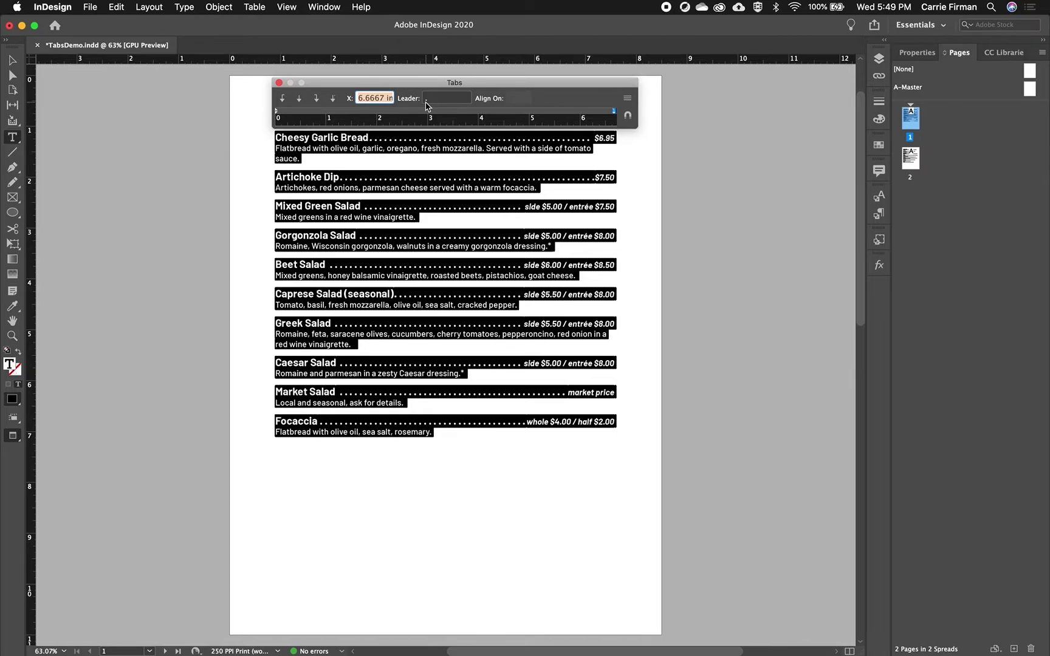
drag(436, 102, 406, 106)
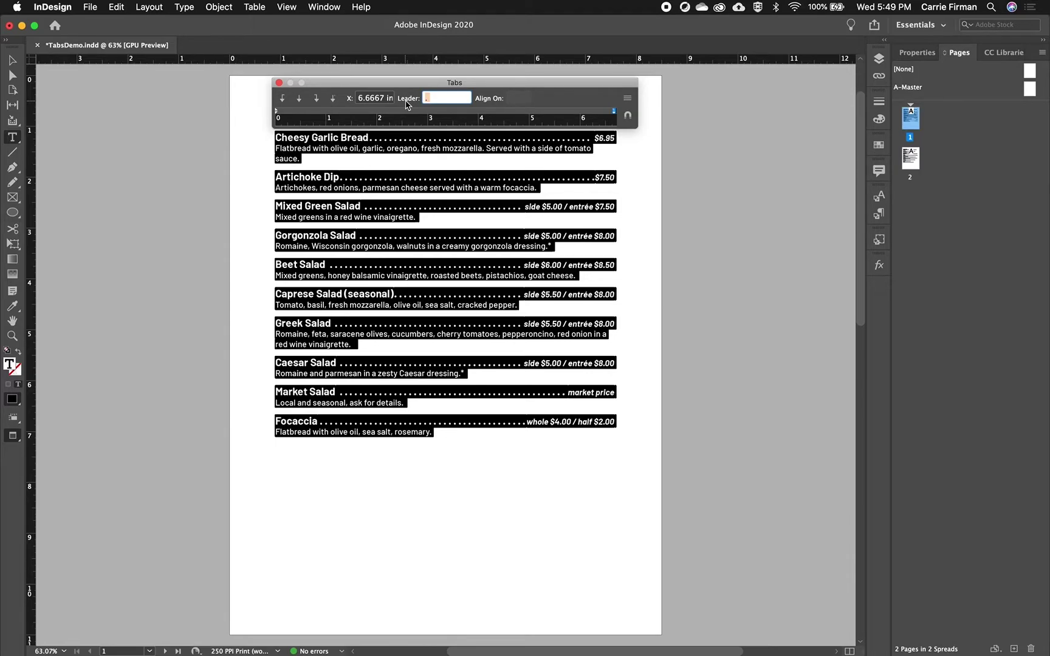
text(• m)
key(BackSpace)
key(Tab)
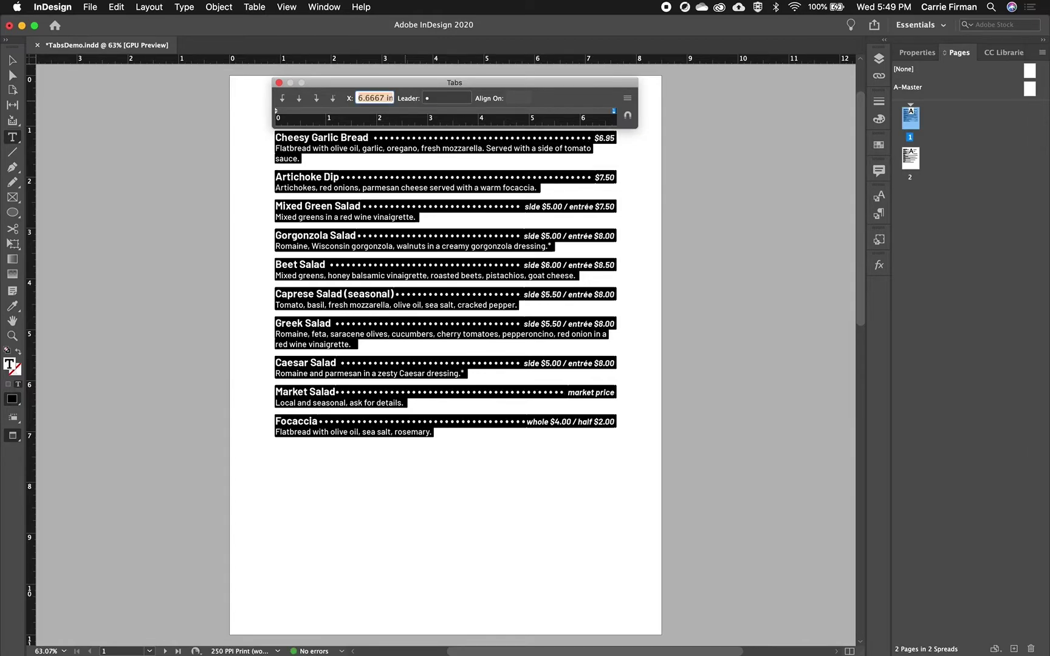
Try a hyphen leader, then restore the dot leader and deselect to preview it
key(Tab)
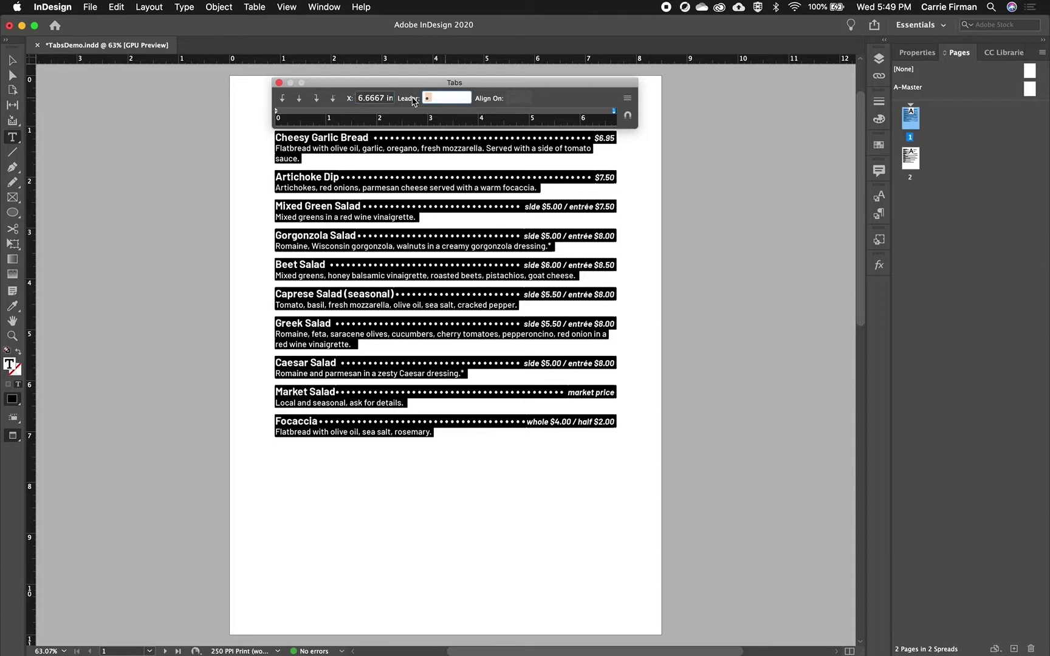
text(-)
key(Tab)
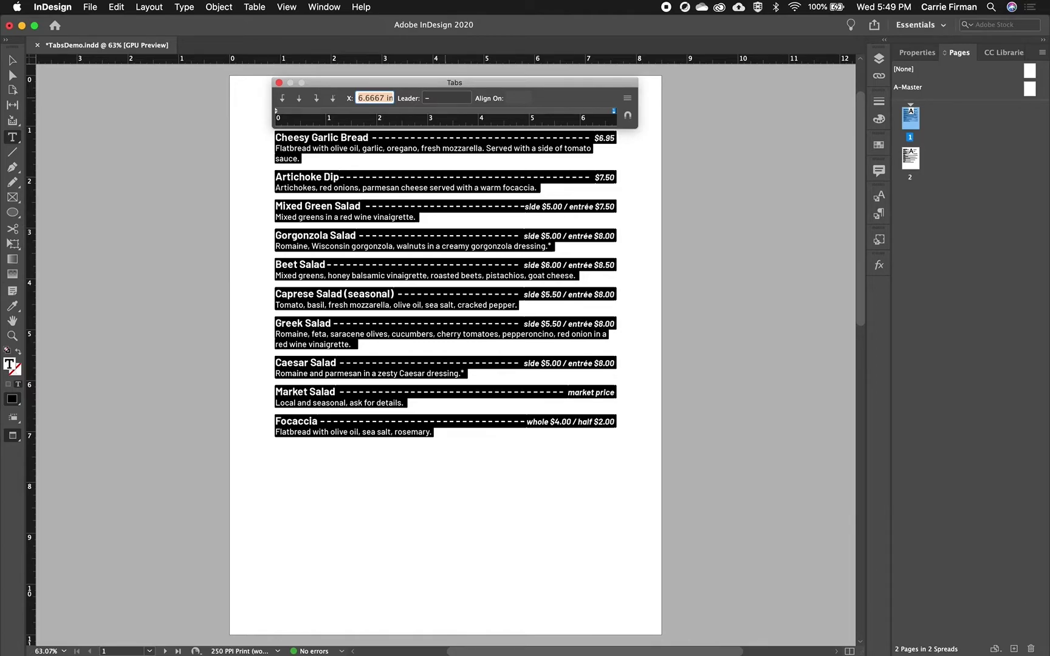
click(448, 99)
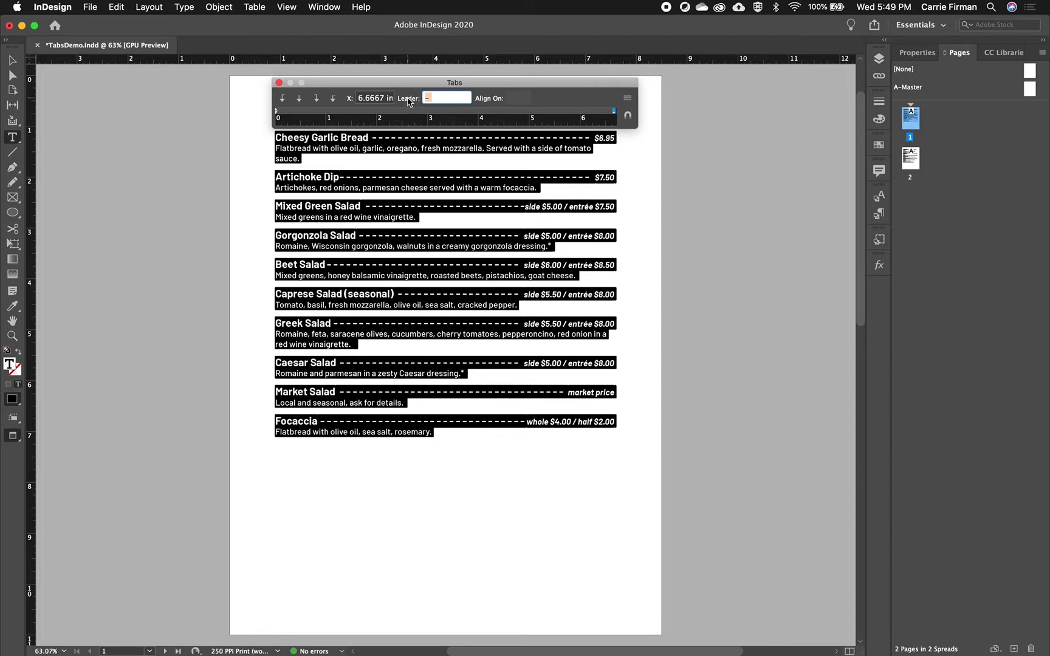
key(BackSpace)
key(Tab)
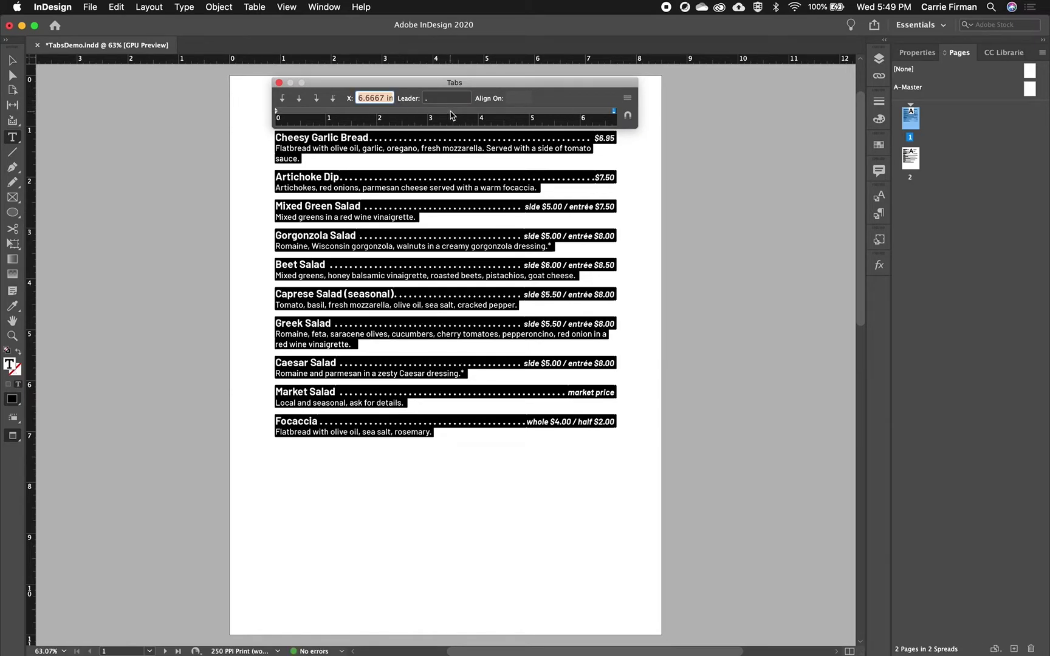
click(444, 287)
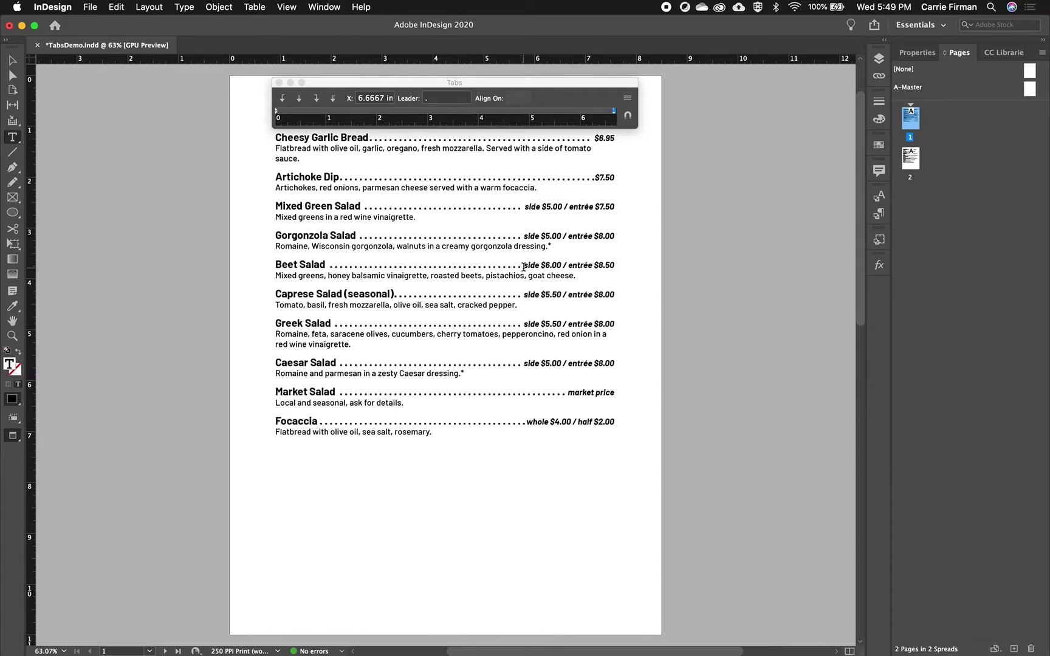
scroll(550, 332, up, 2)
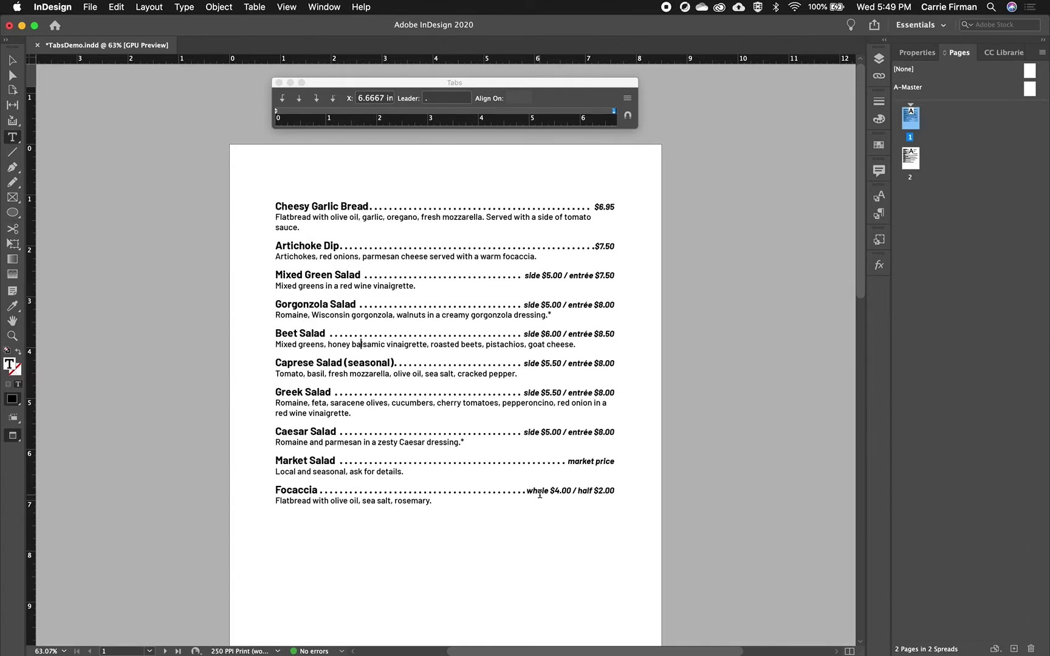
Remove the leaders and clear all tab stops from the menu text
key(super+a)
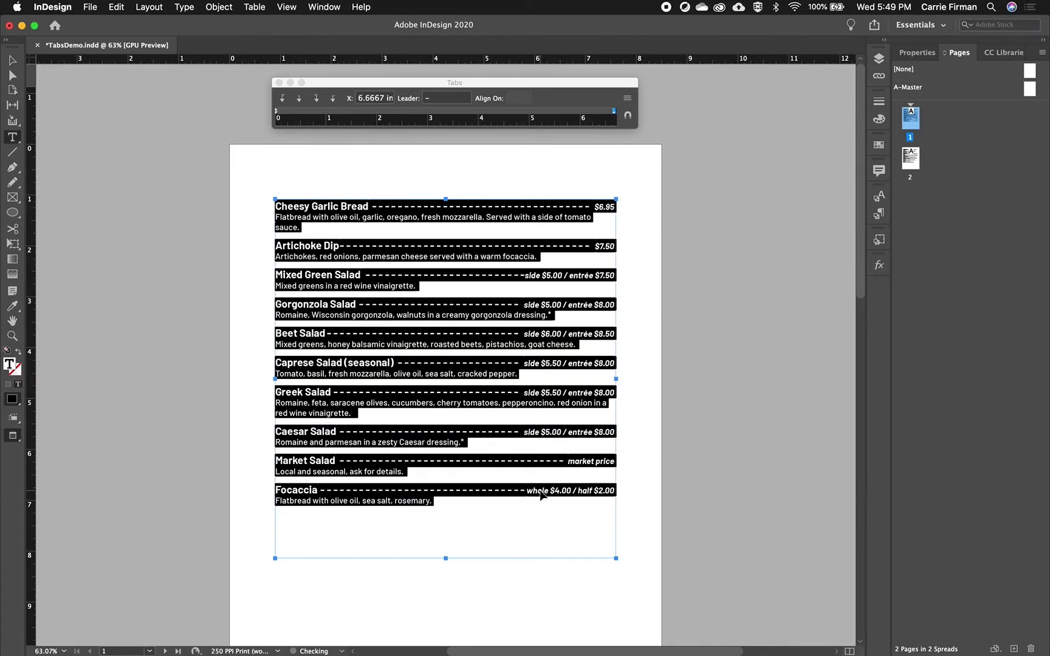
key(BackSpace)
click(540, 495)
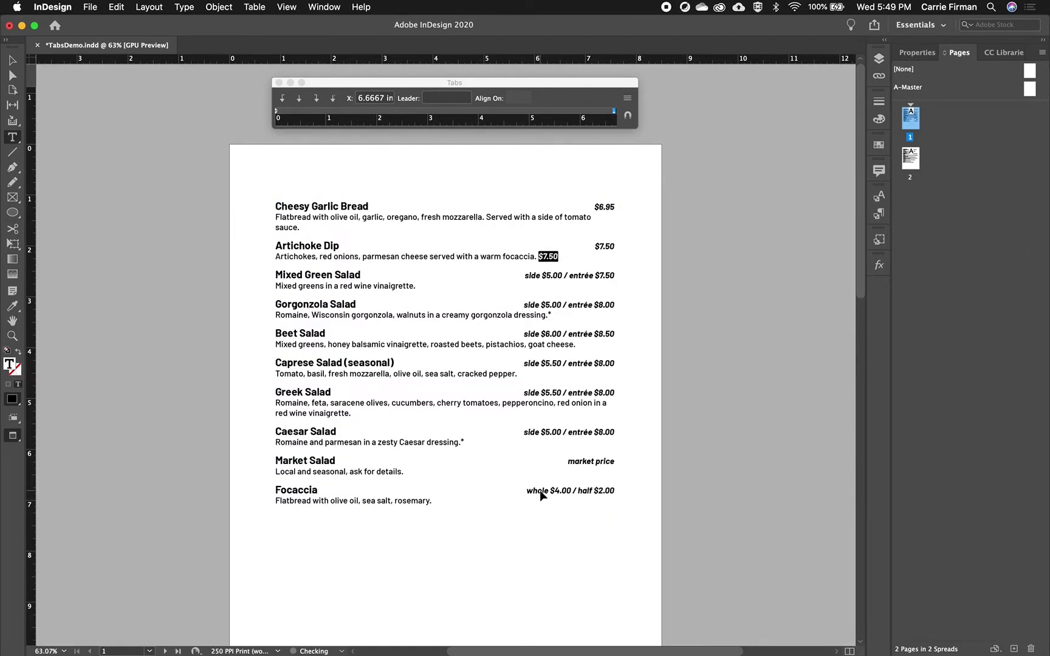
key(super+a)
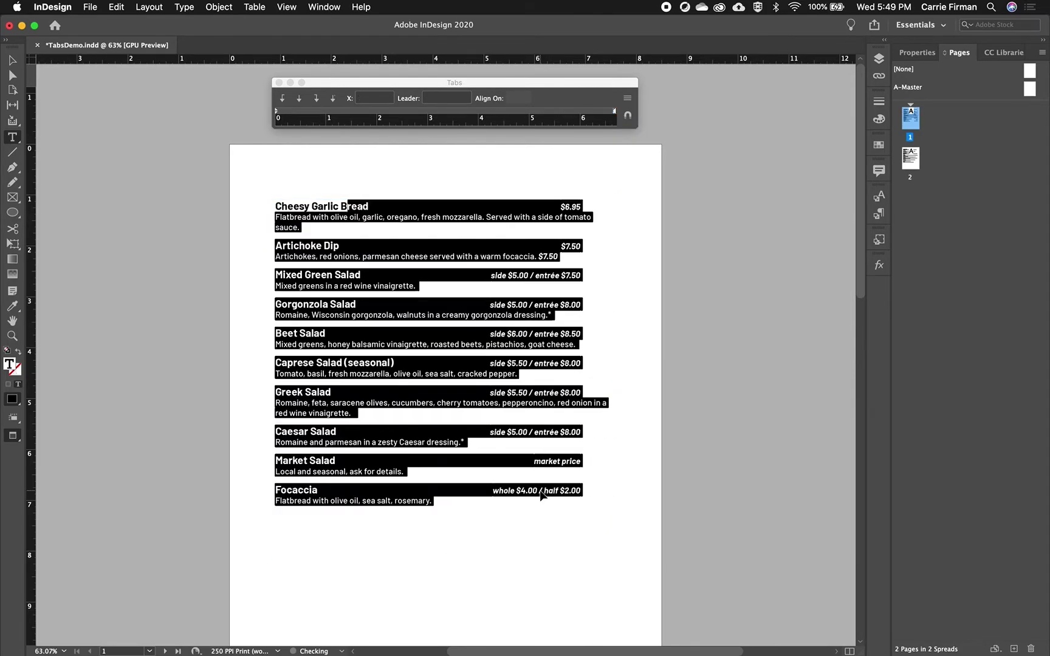
key(super+z)
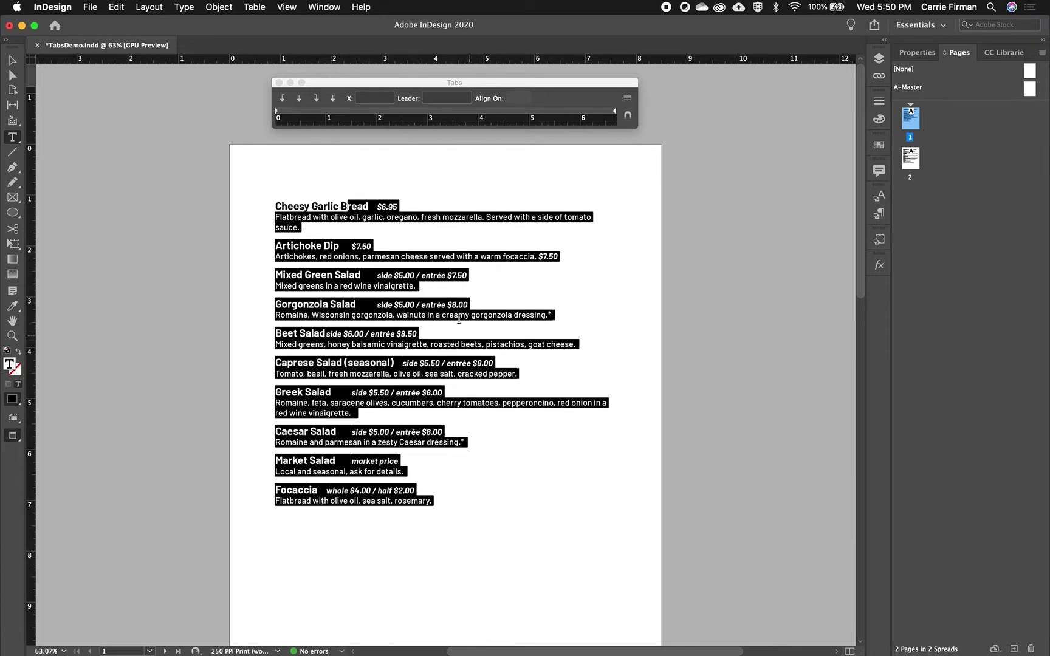
click(395, 206)
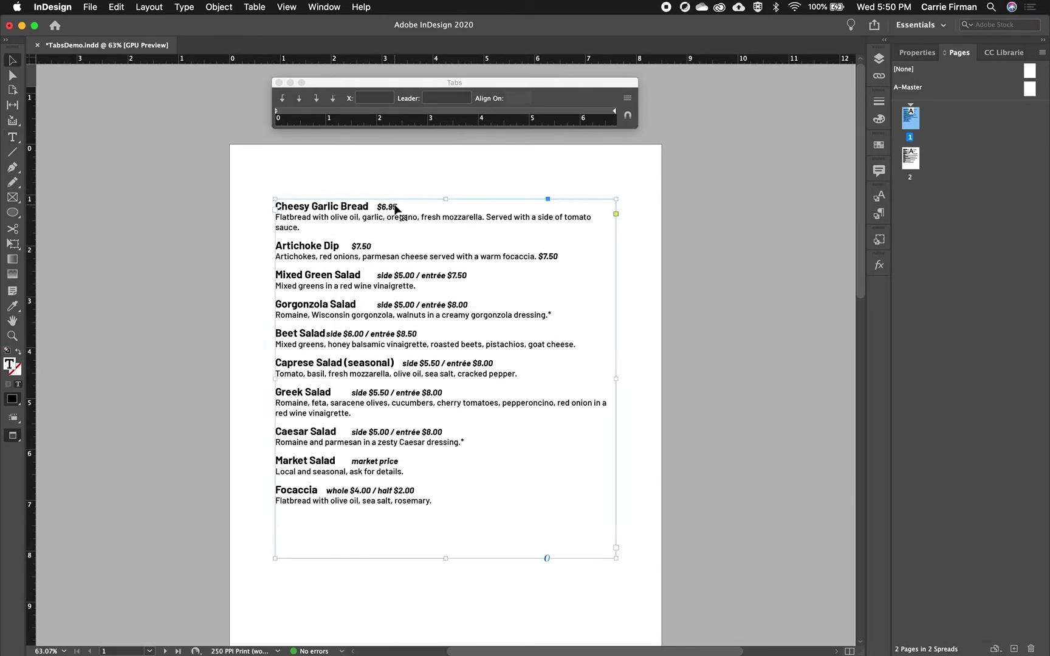
Leave preview mode, show hidden tab and paragraph marks, and zoom in on the menu
key(Escape)
key(w)
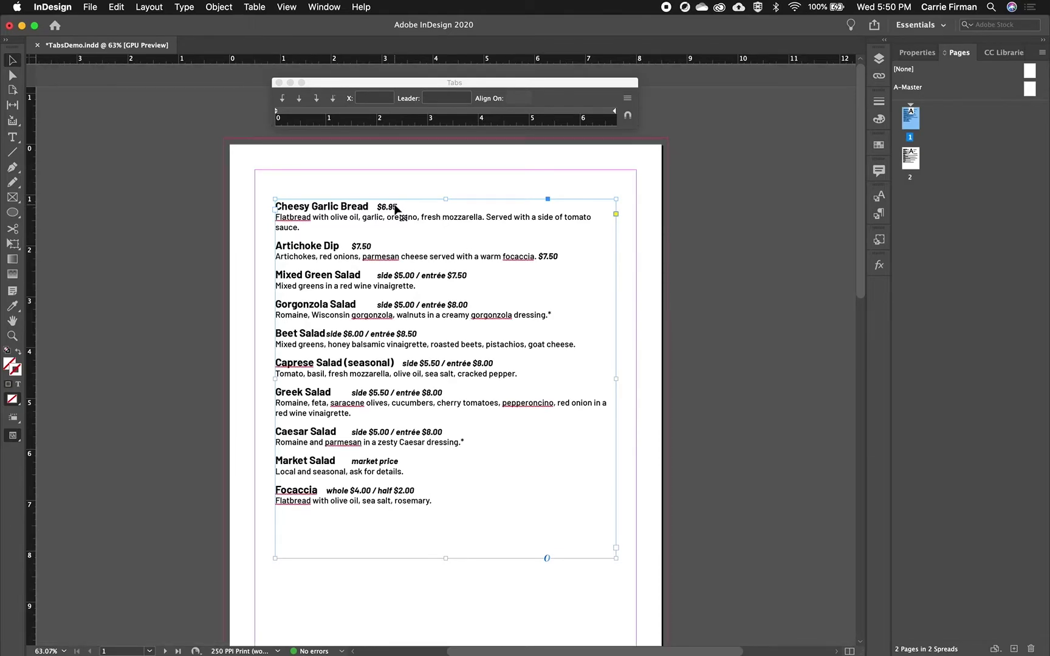
key(super+alt+i)
key(super+equal)
key(super+equal)
key(super+equal)
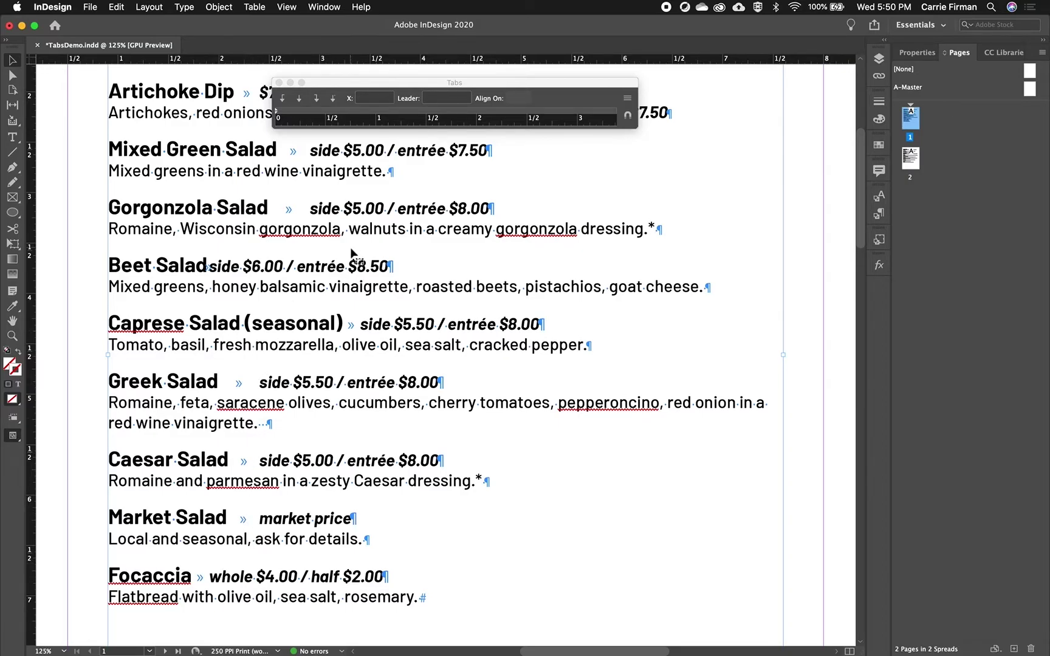
Undo the stray $7.50 in the Artichoke Dip description and check the Cheesy Garlic Bread heading's paragraph style
scroll(510, 343, up, 10)
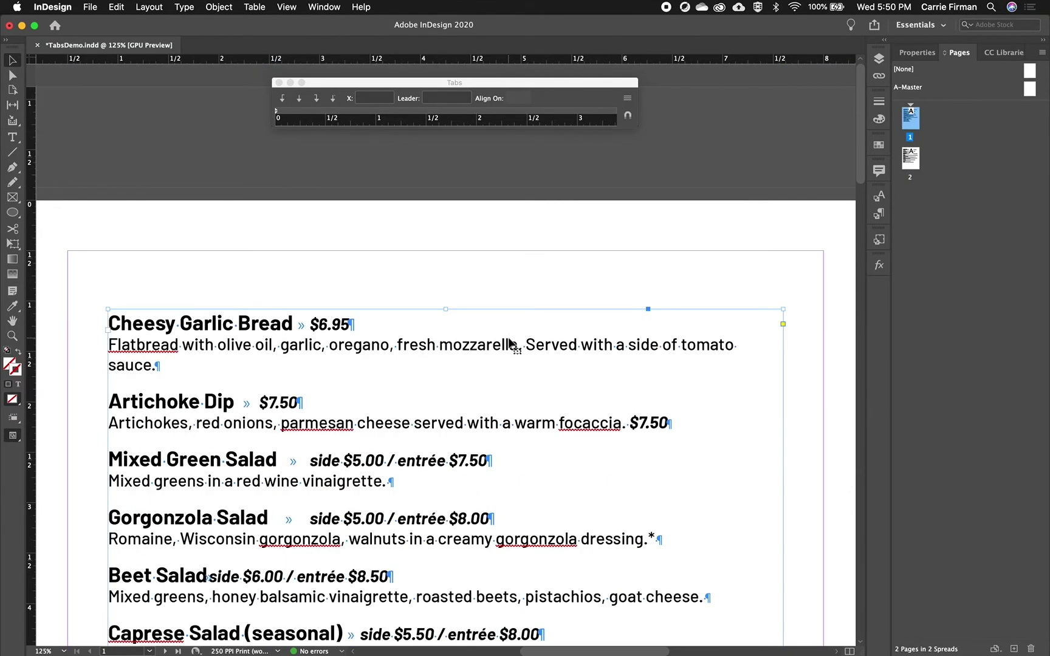
key(super+z)
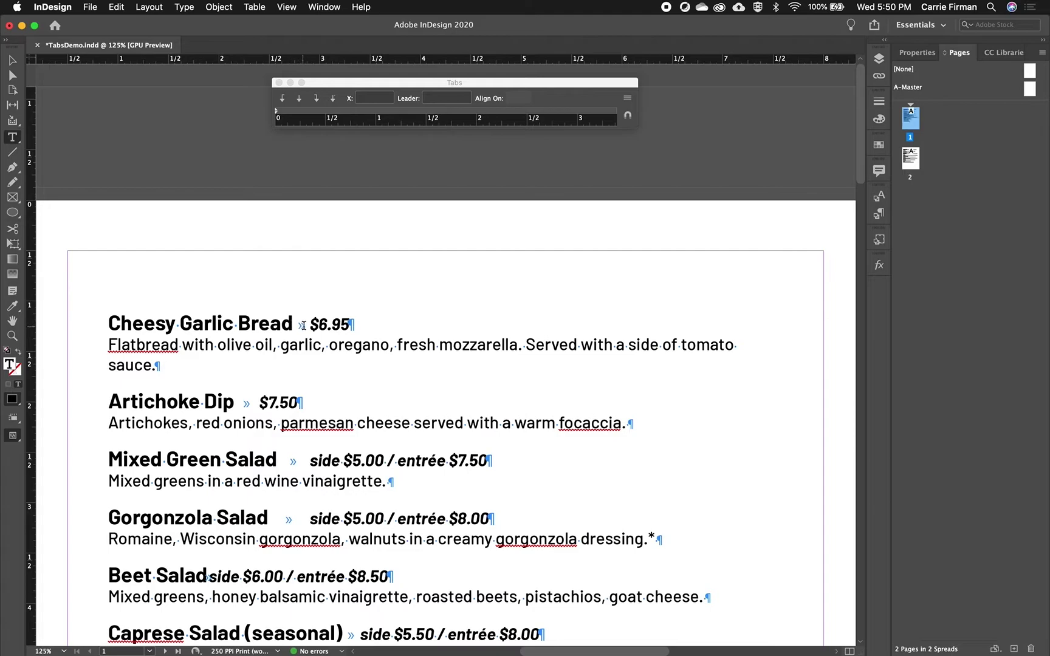
click(302, 324)
drag(155, 323, 284, 323)
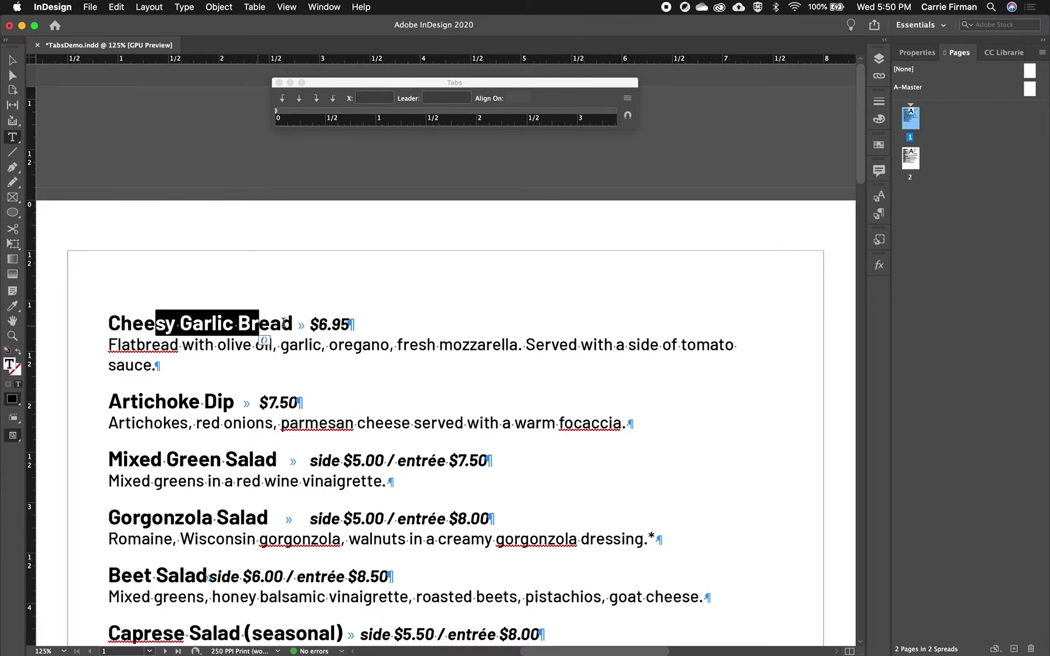
click(878, 217)
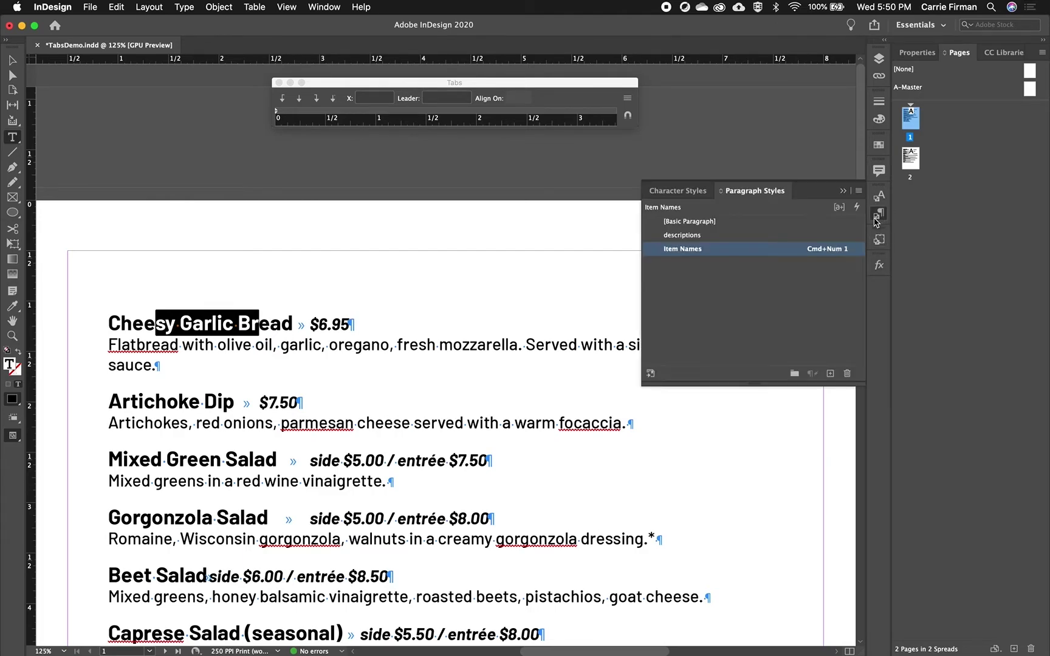
Check the character styles of the $6.95 price and the item name, then return to Paragraph Styles
click(334, 324)
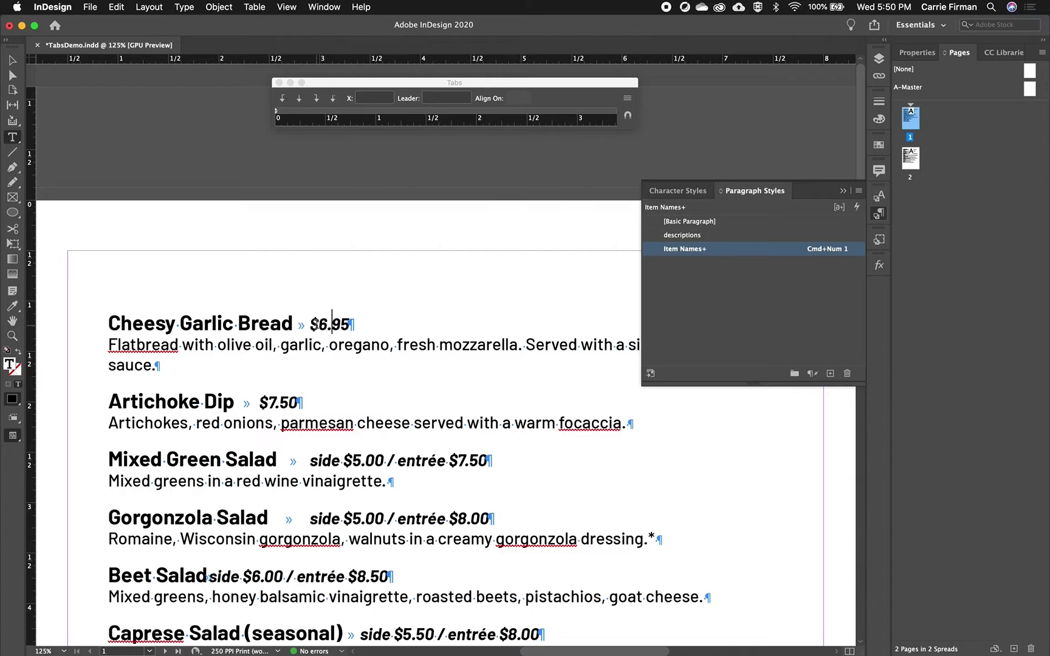
click(681, 191)
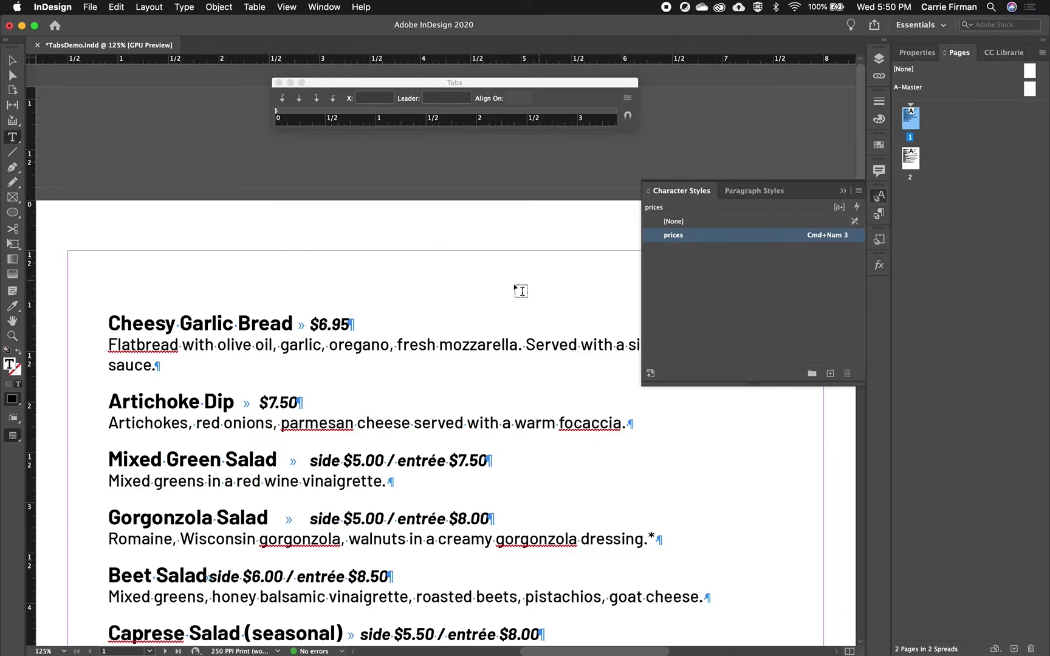
click(239, 324)
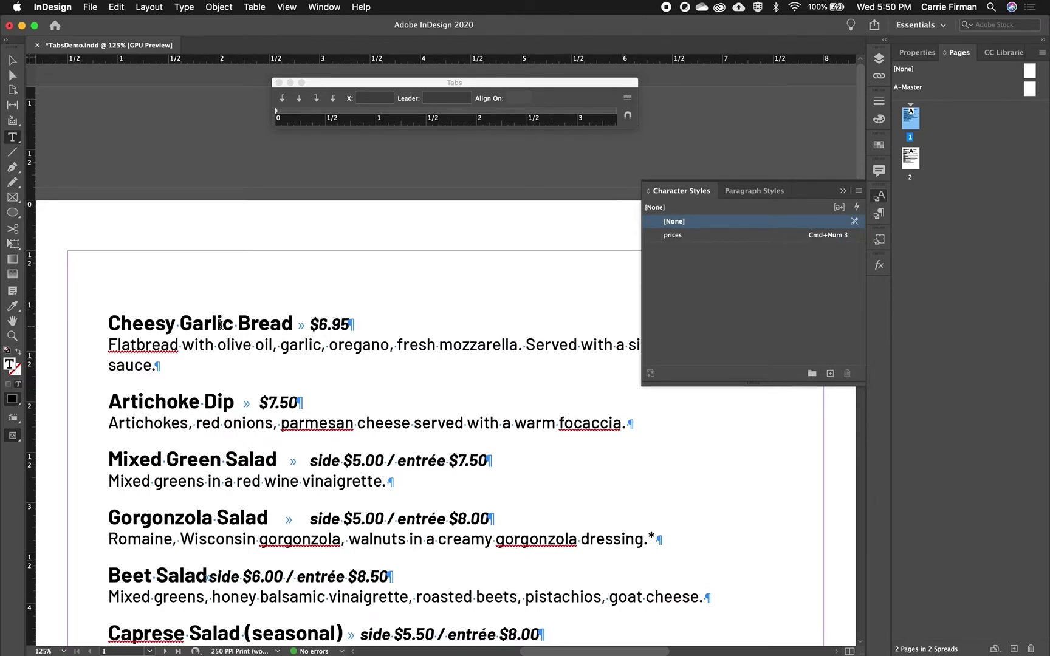
click(763, 192)
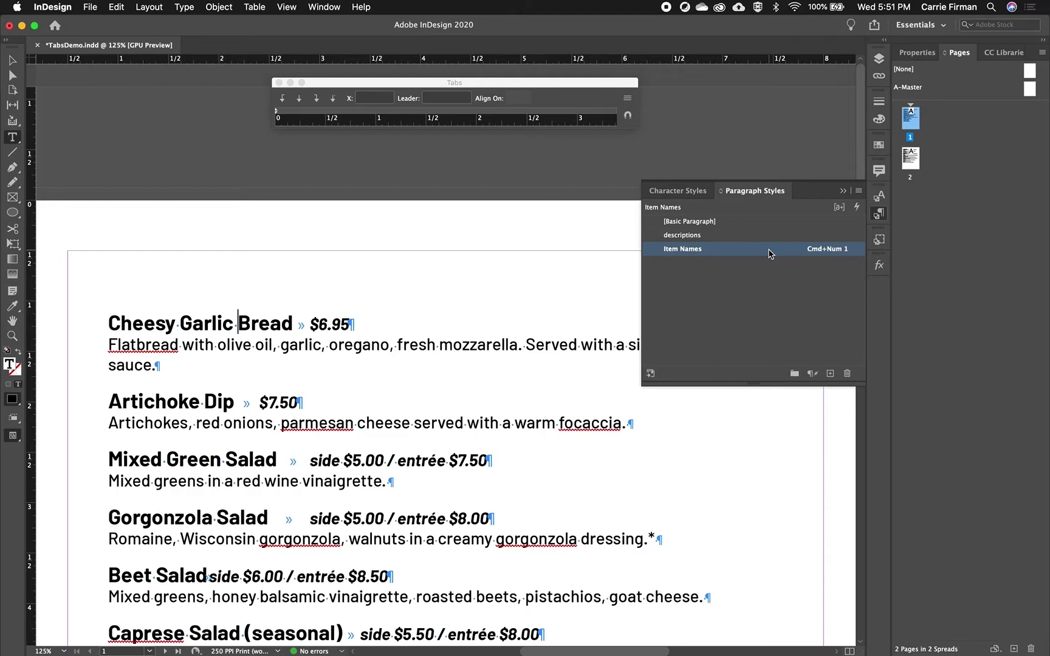
In Item Names style options, add a right-justified tab at 6.6806 in with a '.' leader
double_click(769, 254)
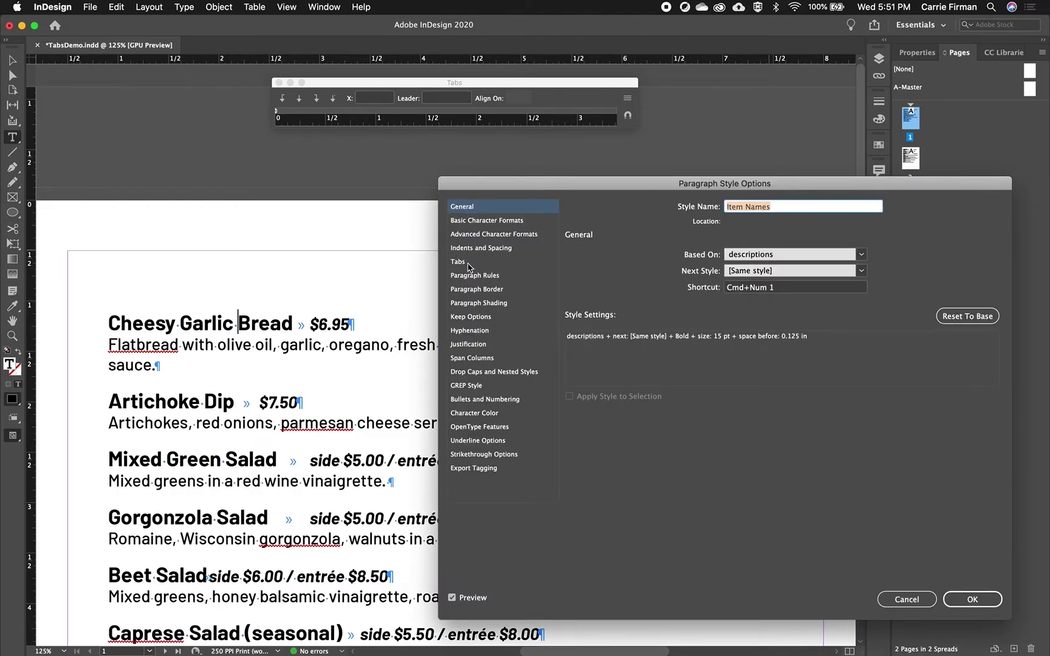
click(469, 264)
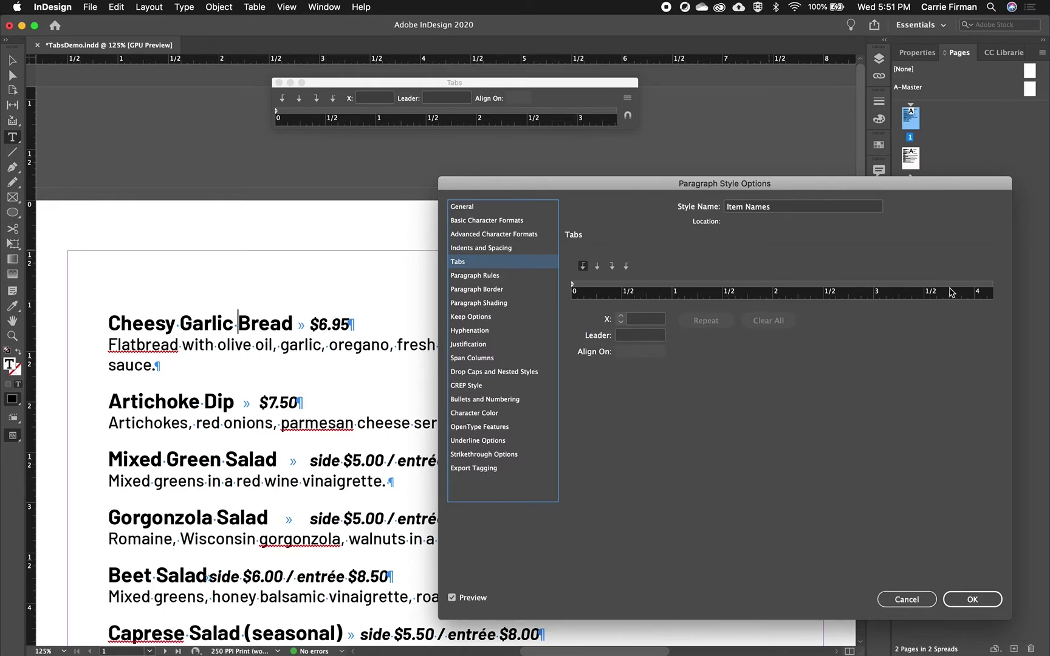
mouse_move(954, 294)
mouse_down()
mouse_move(821, 308)
mouse_move(886, 293)
mouse_move(678, 302)
mouse_up()
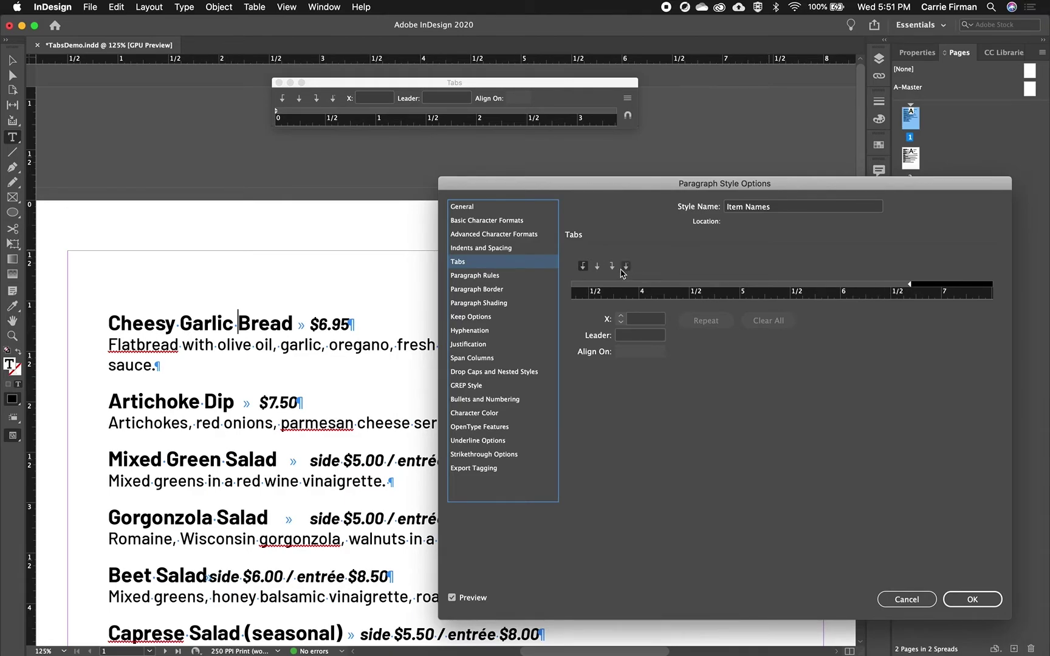
click(612, 267)
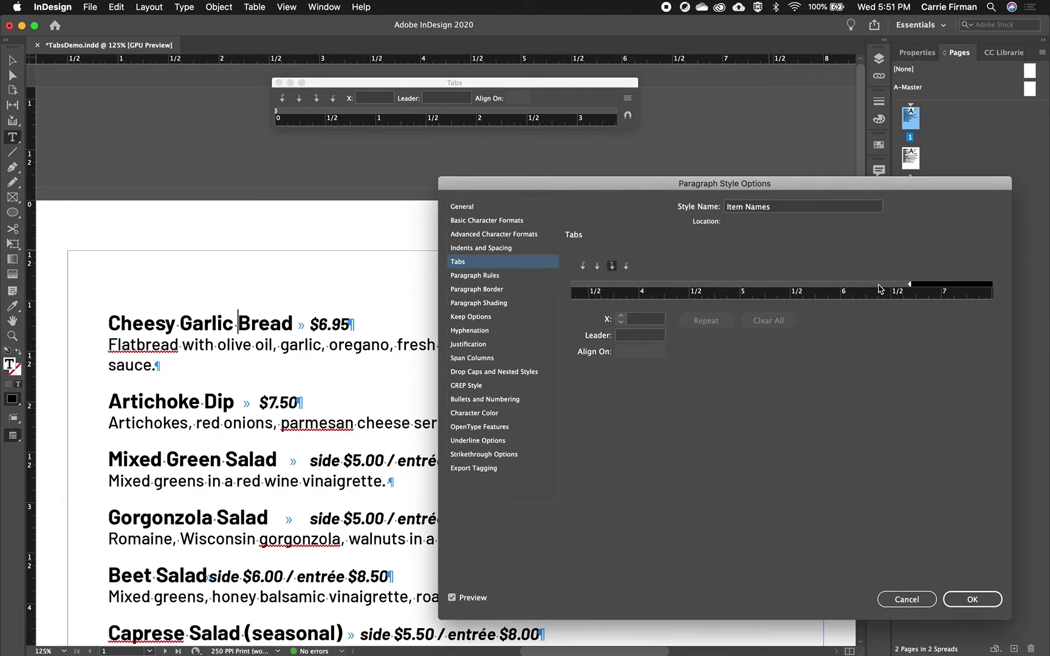
drag(882, 291, 911, 288)
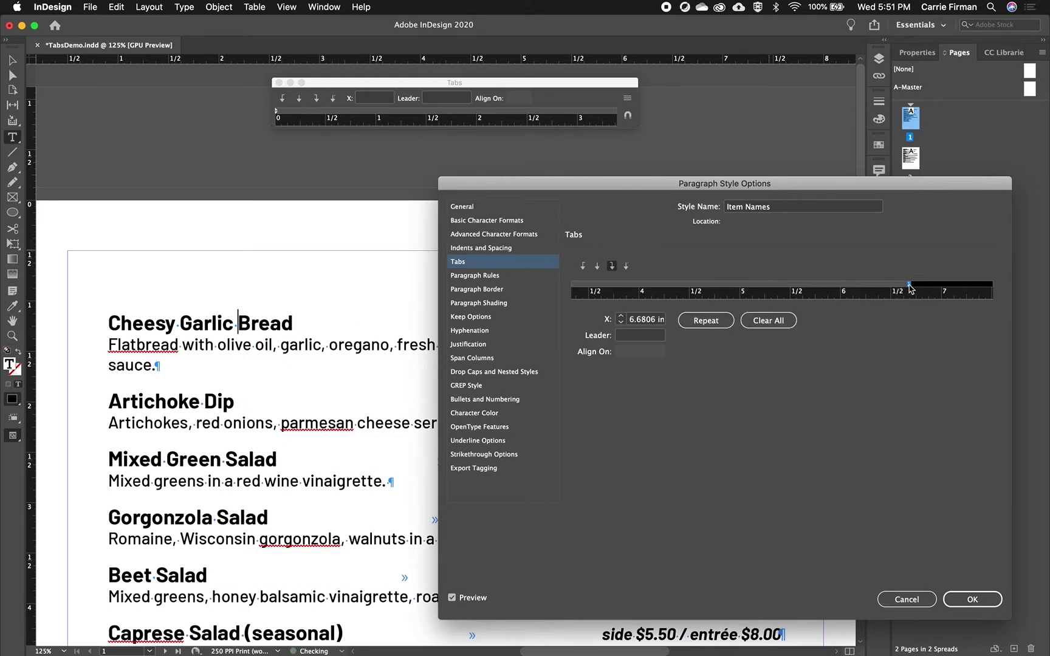
click(650, 342)
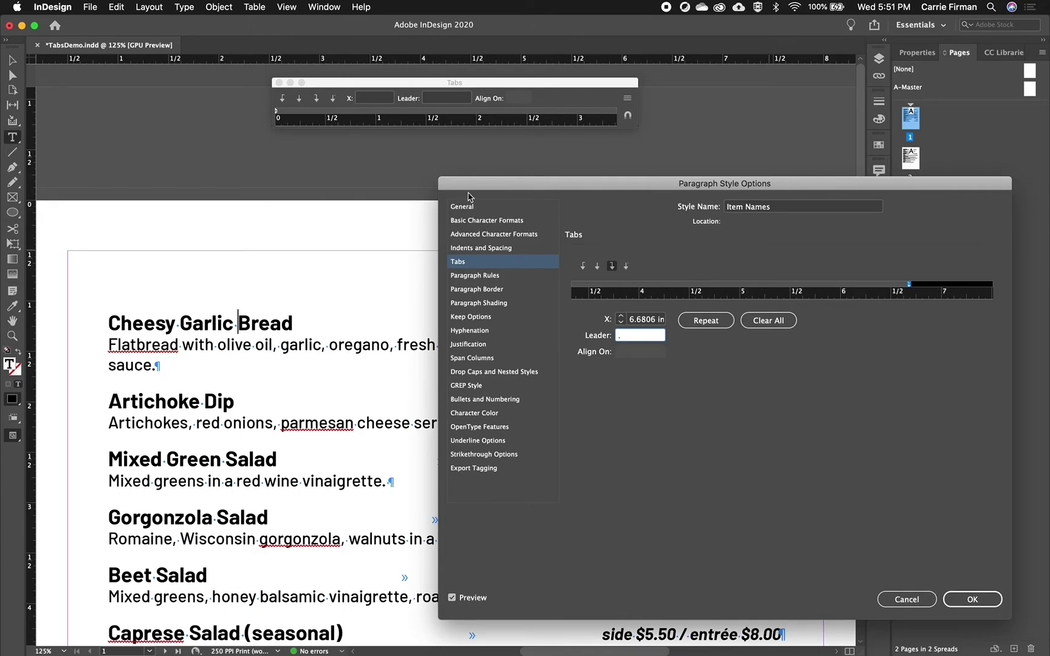
drag(466, 193, 446, 259)
key(Tab)
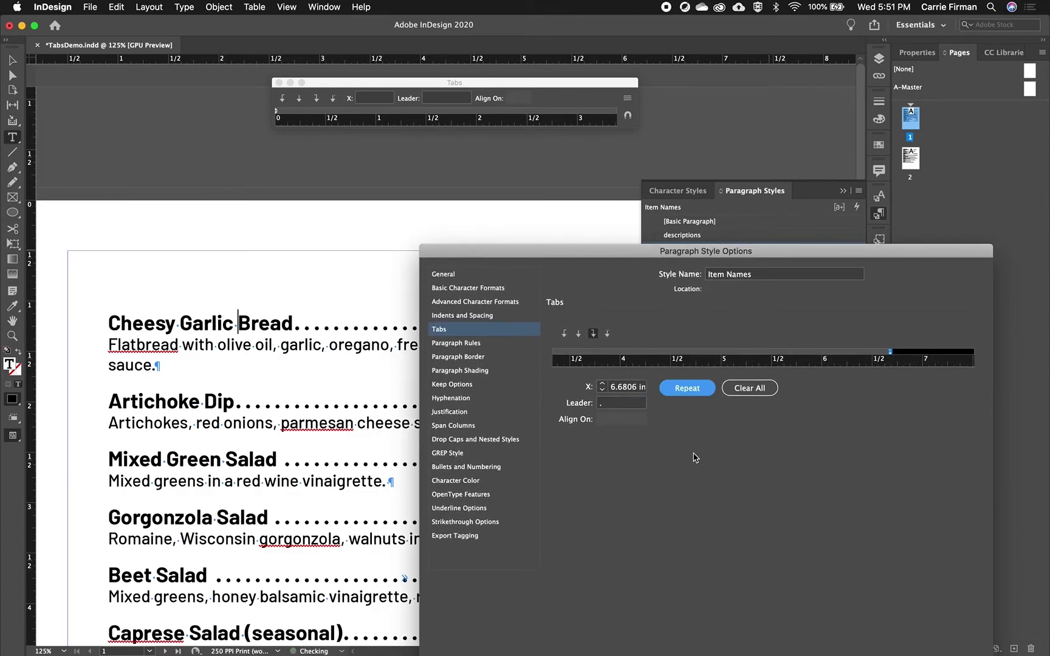
drag(551, 256, 468, 148)
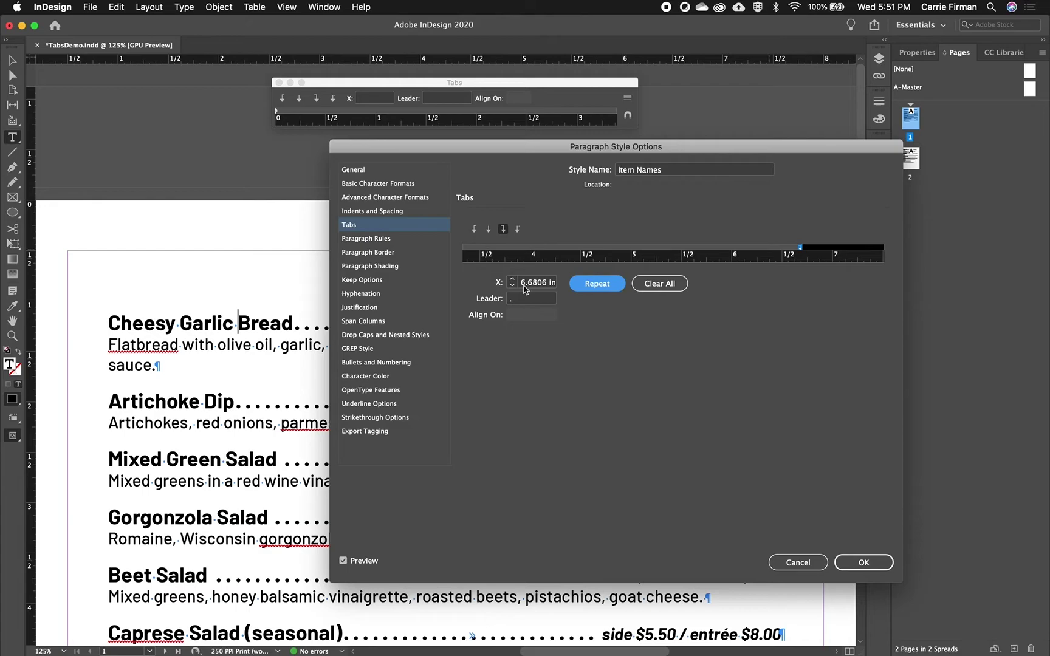
Add a new paragraph after Focaccia's description and paste the Margherita item with its description and price
click(863, 563)
scroll(295, 526, down, 10)
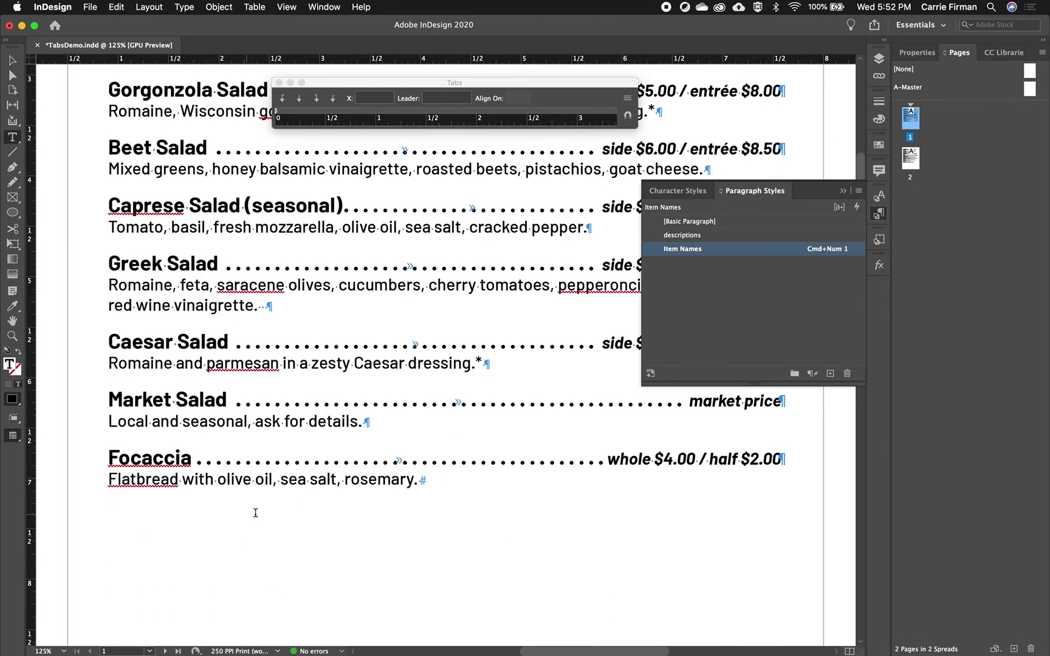
click(452, 479)
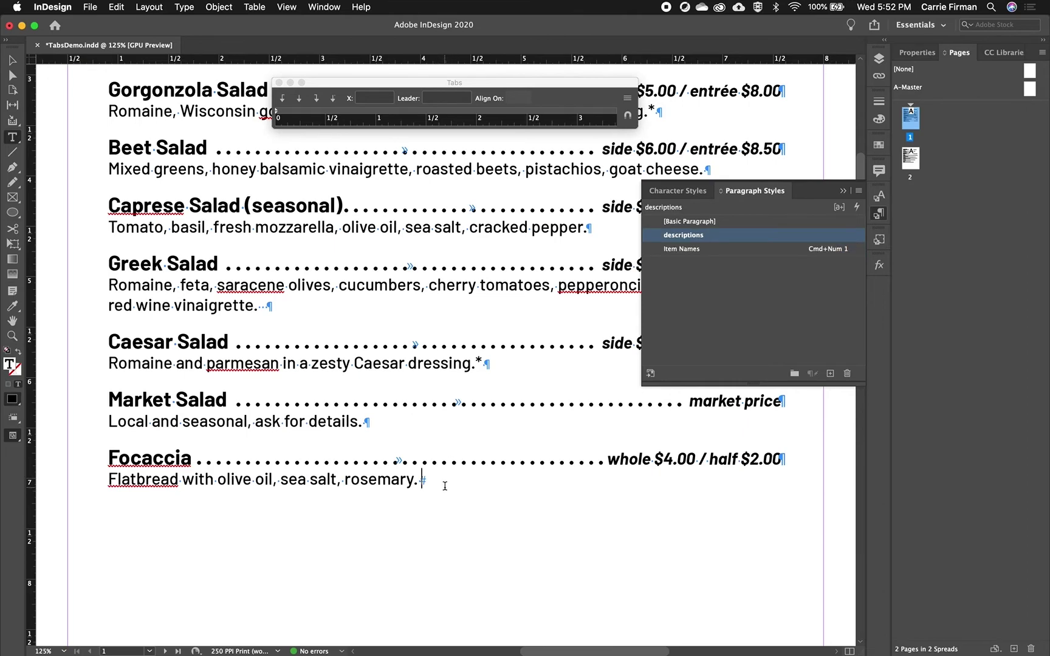
key(Return)
key(super+Tab)
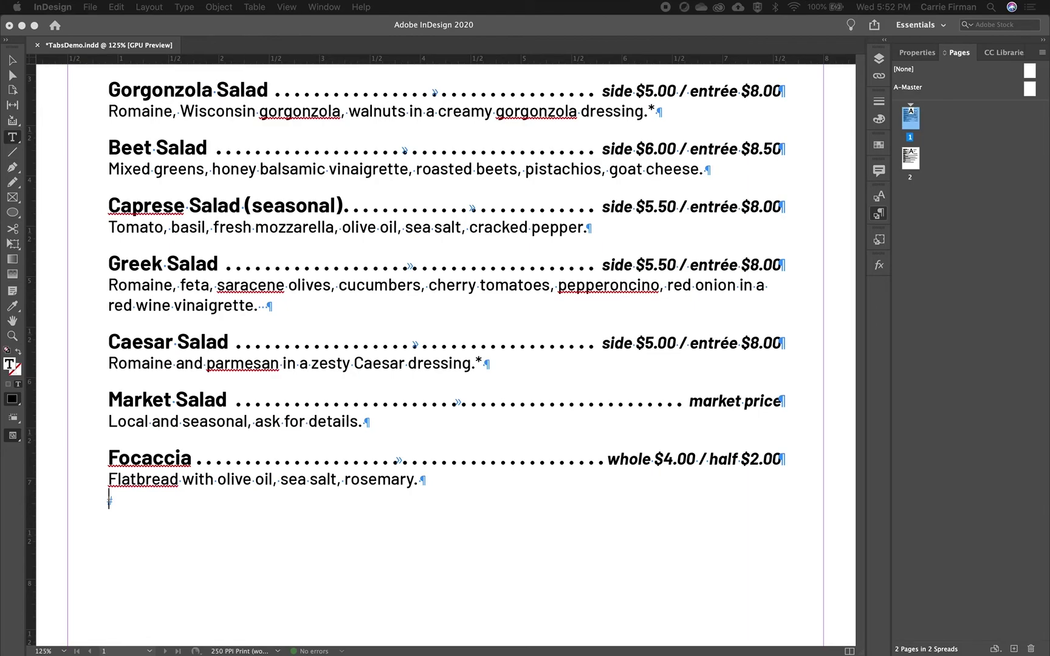
click(125, 514)
text(Margherita)
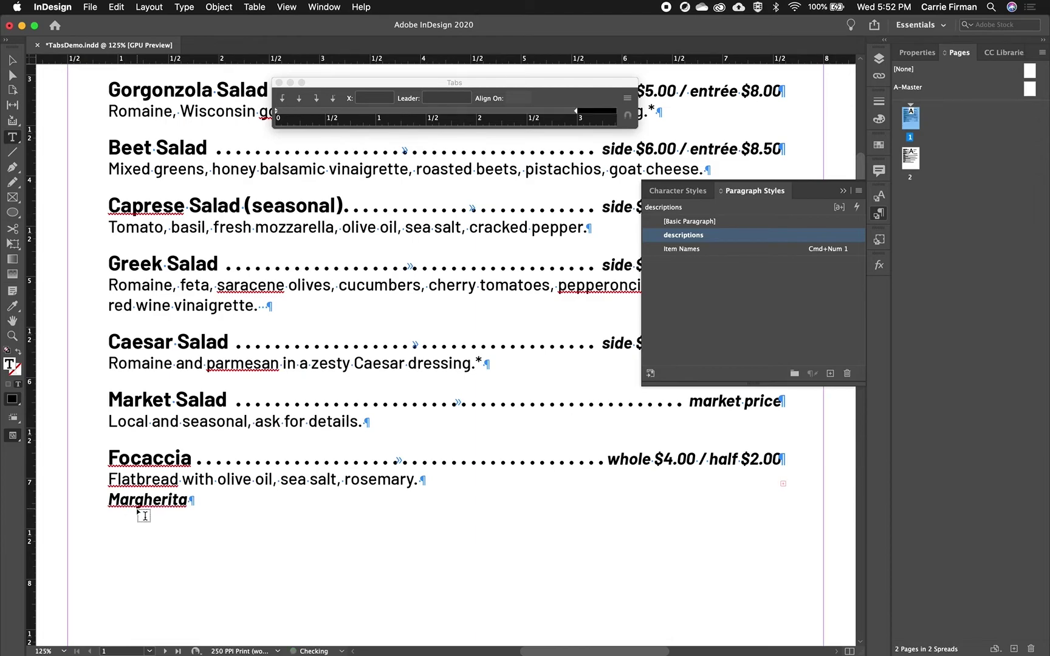
text(v Basil, mozzarella, parmesan. $8.25)
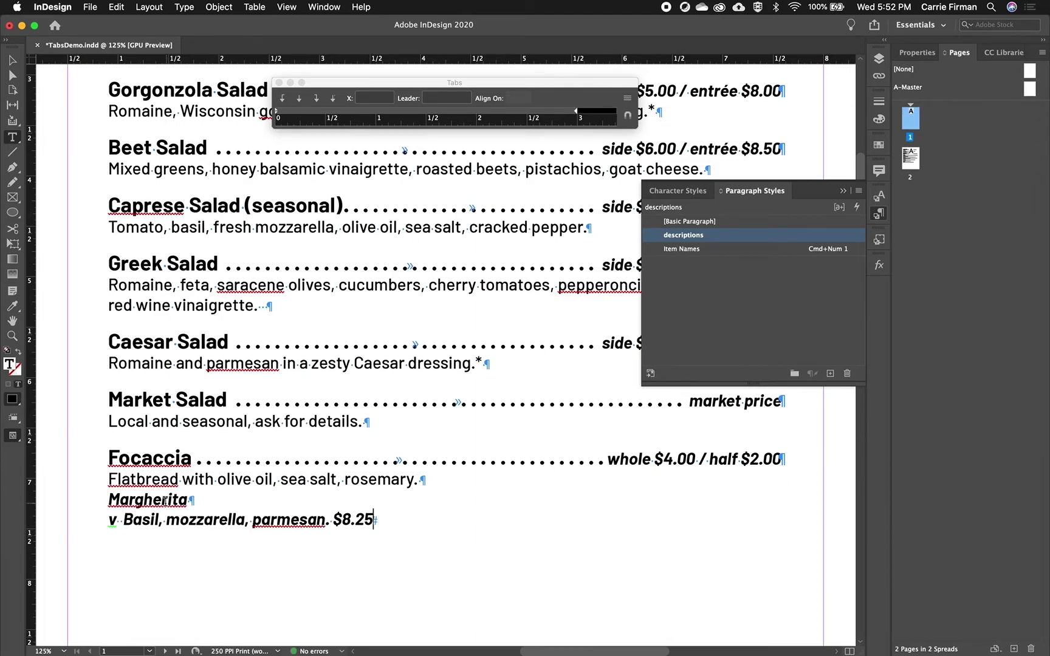
Apply the Item Names style to Margherita and the descriptions style to its description line
click(681, 249)
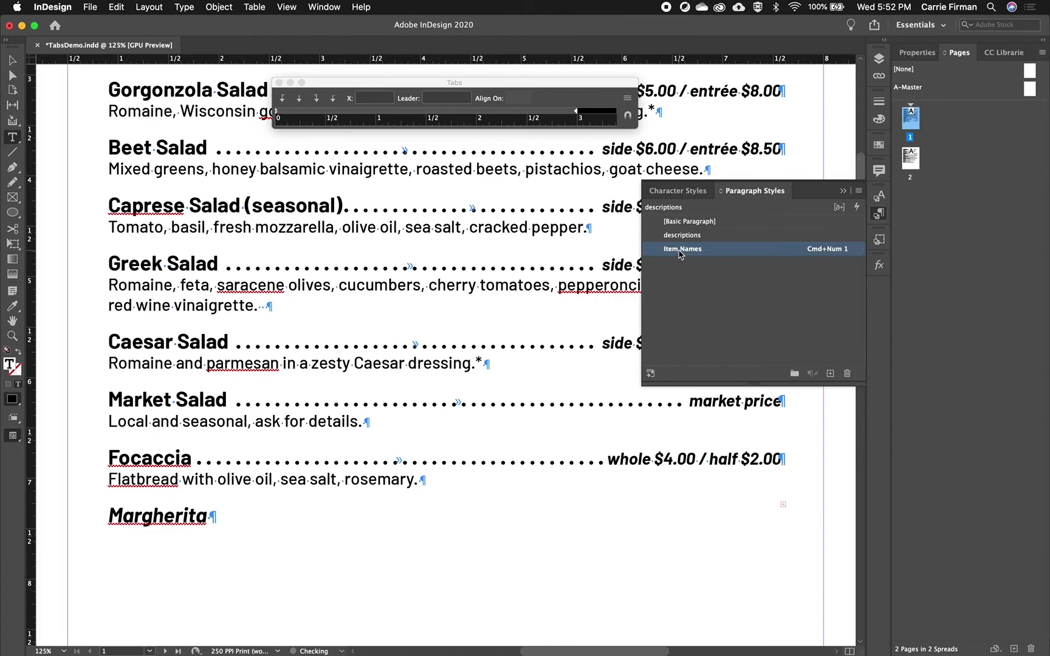
click(209, 539)
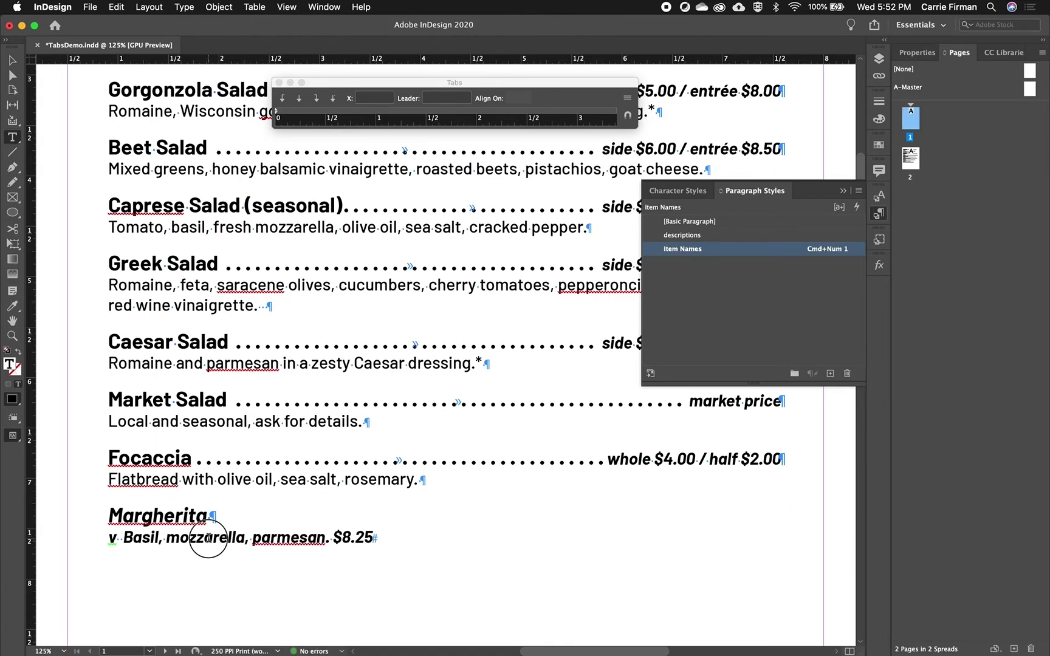
click(718, 242)
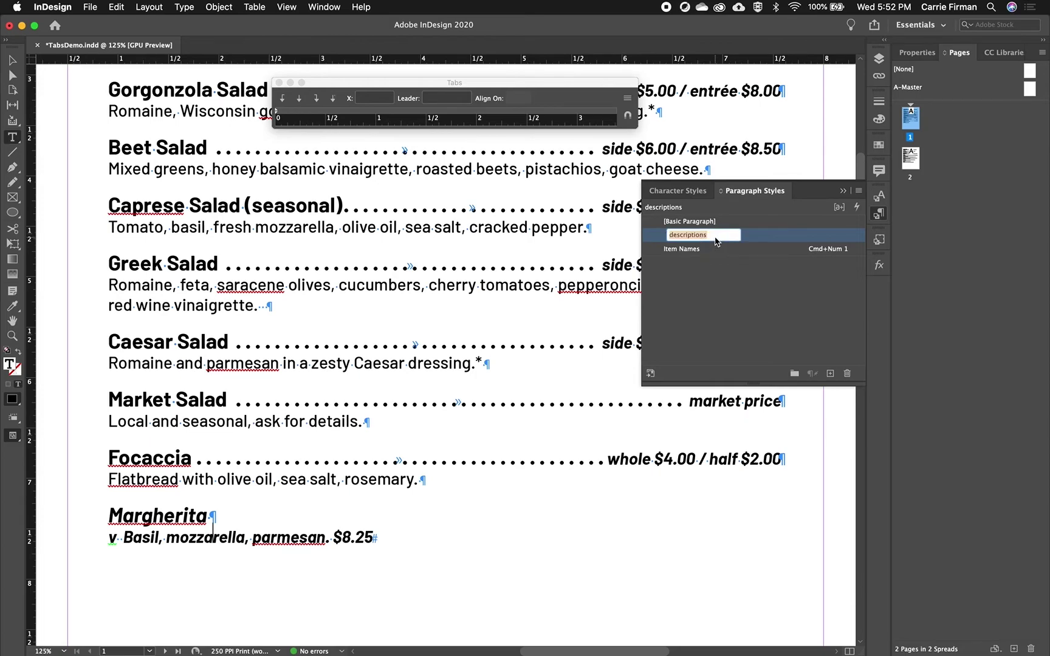
click(285, 538)
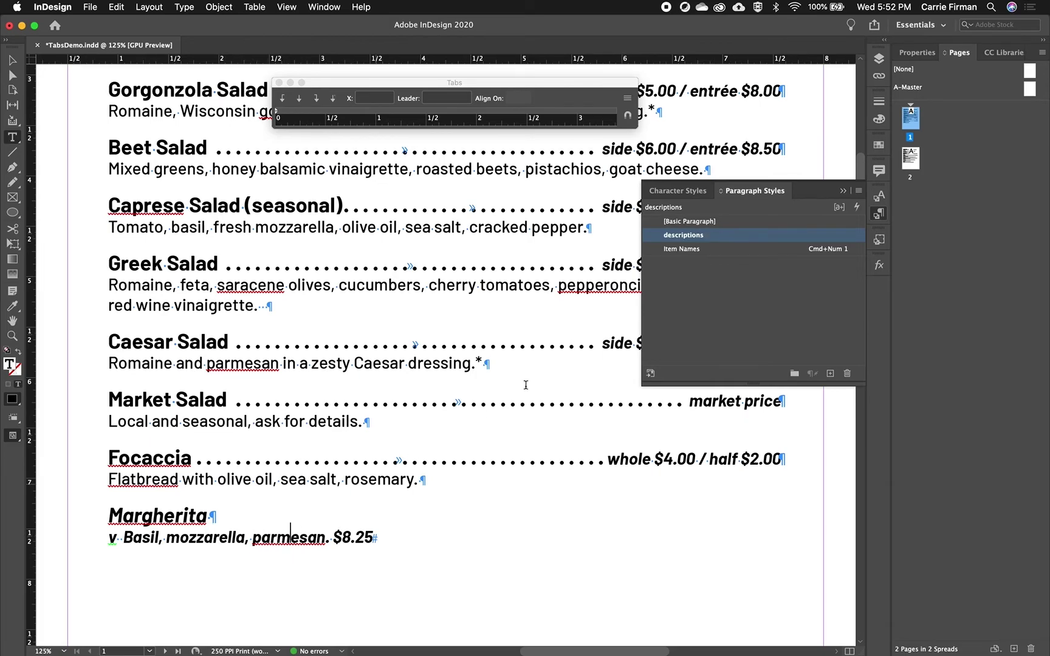
click(684, 192)
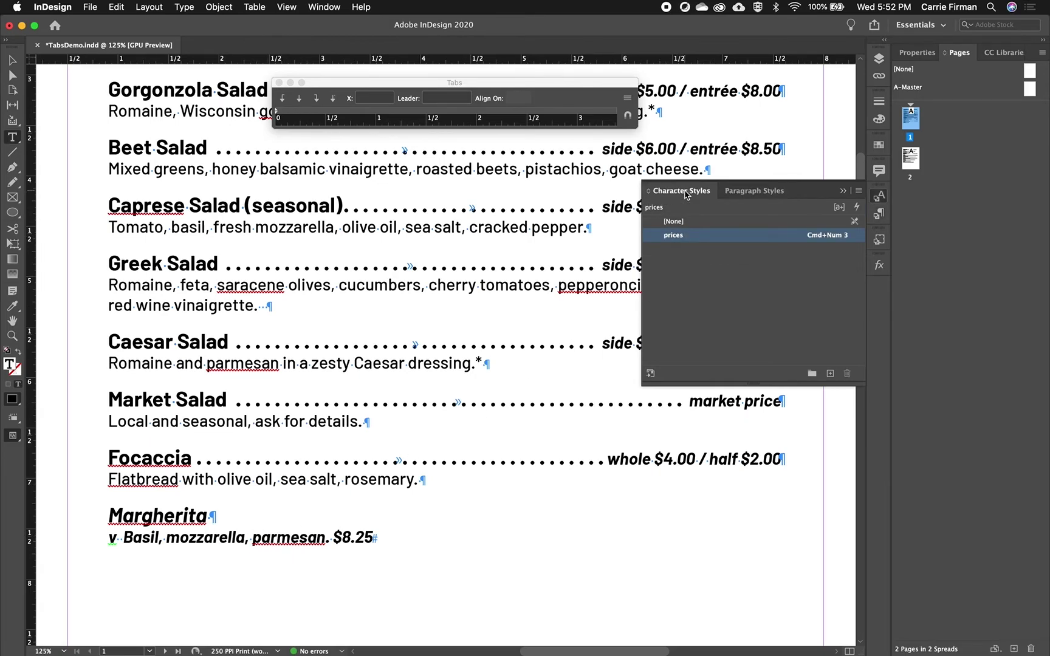
Set the Margherita description line to the [None] character style
click(692, 222)
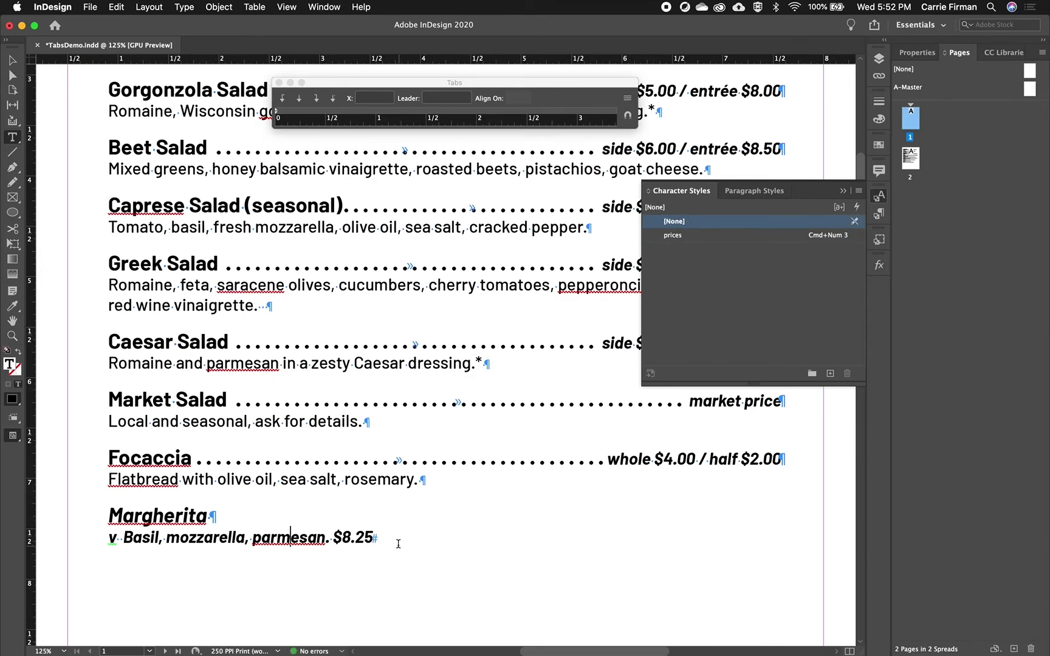
drag(332, 537, 346, 537)
triple_click(345, 537)
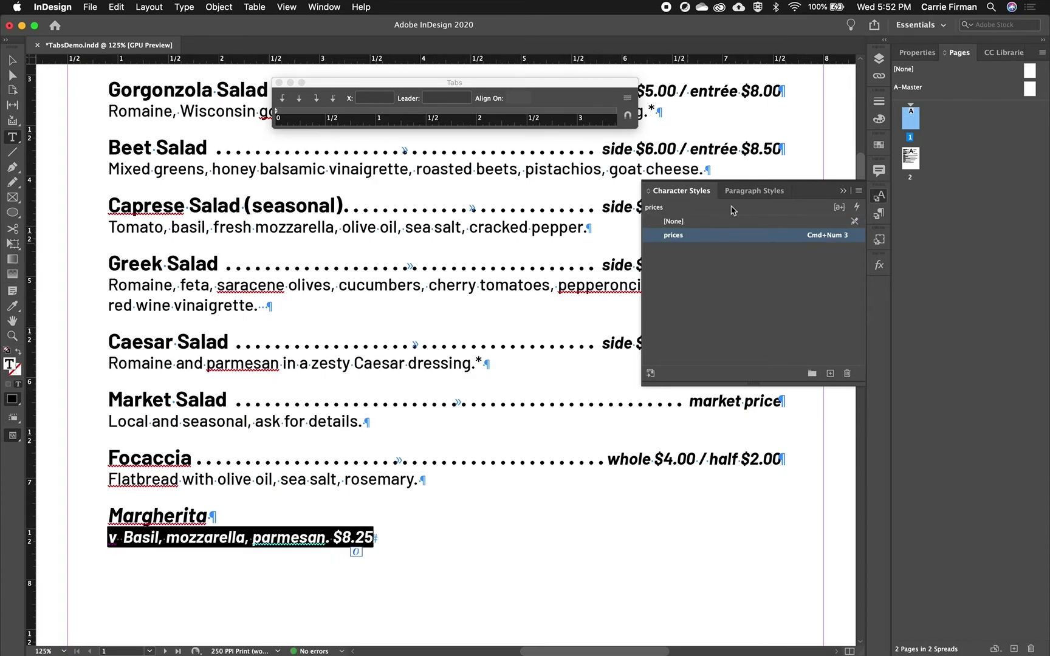
click(691, 222)
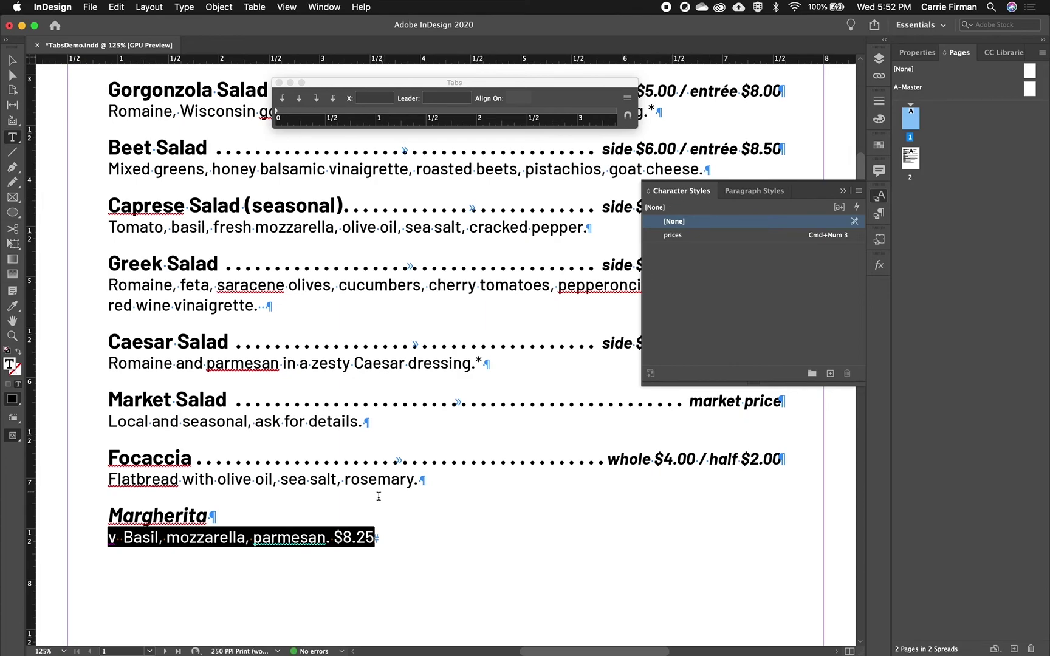
click(366, 537)
Move $8.25 onto the Margherita heading, style it as prices, and precede it with a tab
drag(373, 537, 334, 538)
key(super+c)
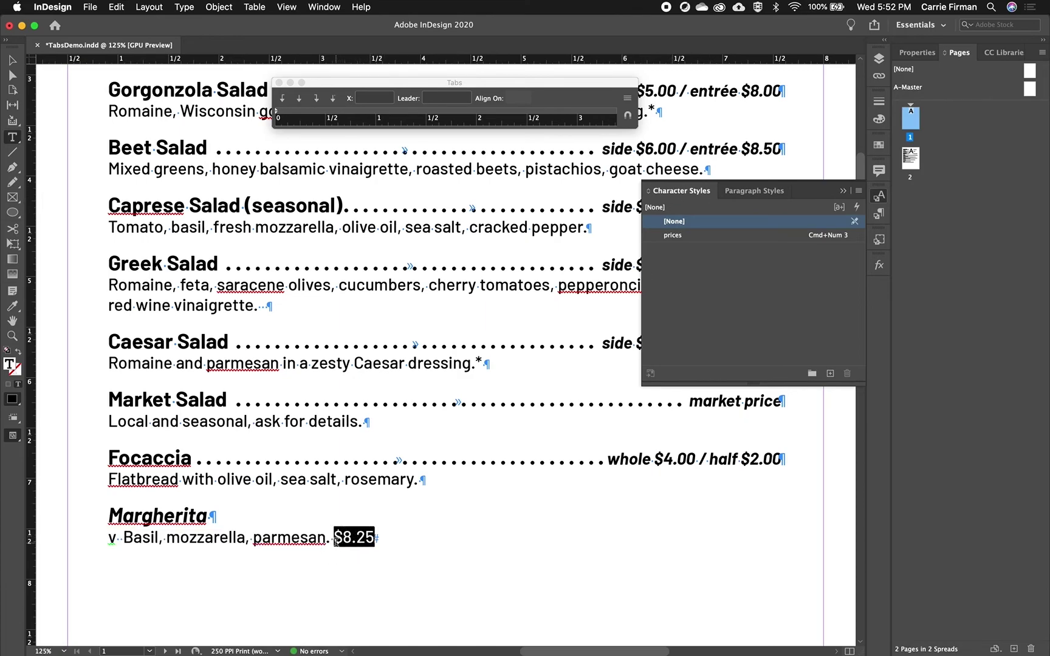
key(BackSpace)
key(super+KP_3)
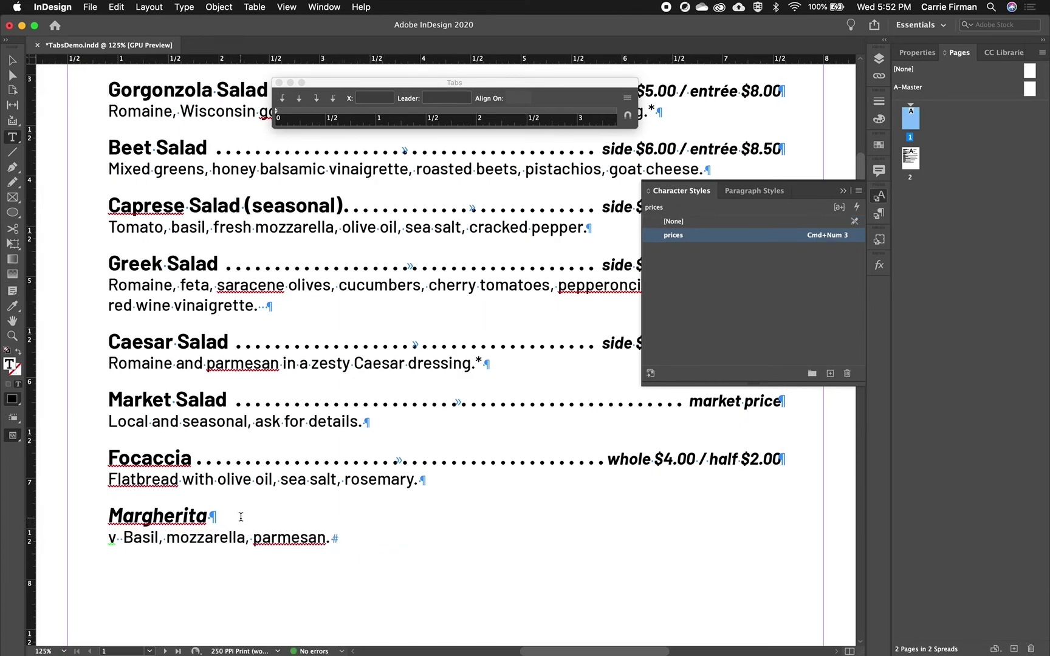
key(super+v)
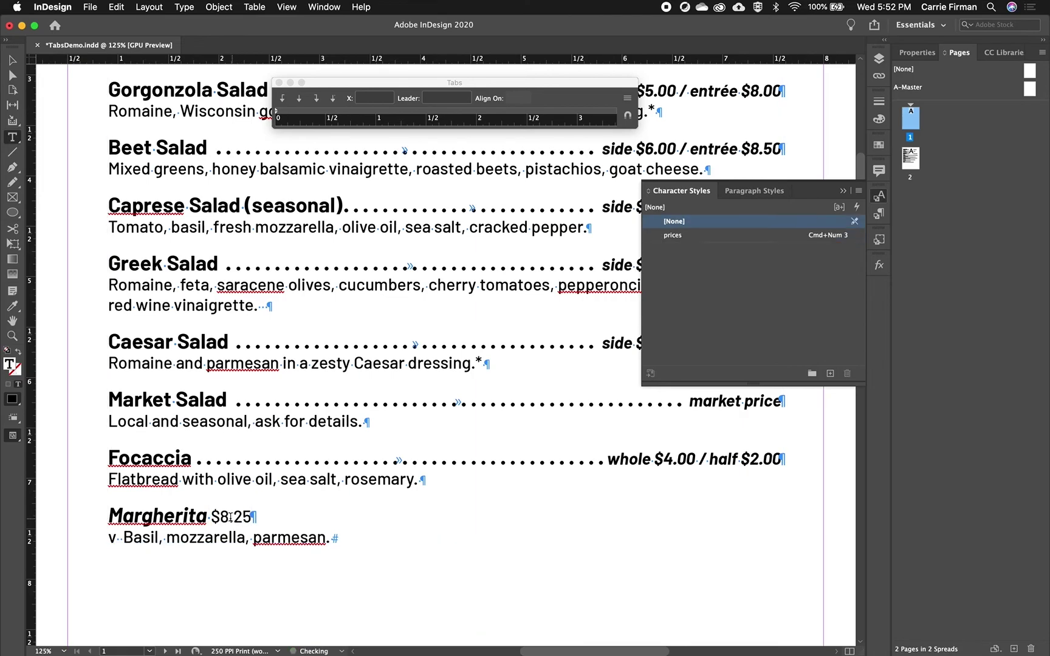
drag(251, 515, 207, 518)
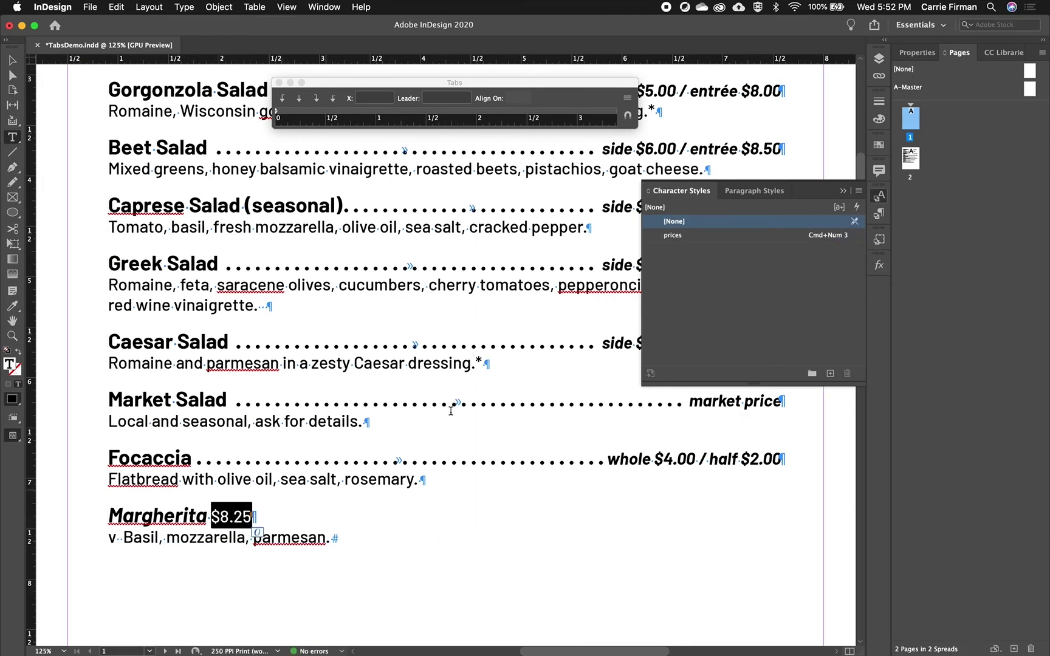
click(675, 235)
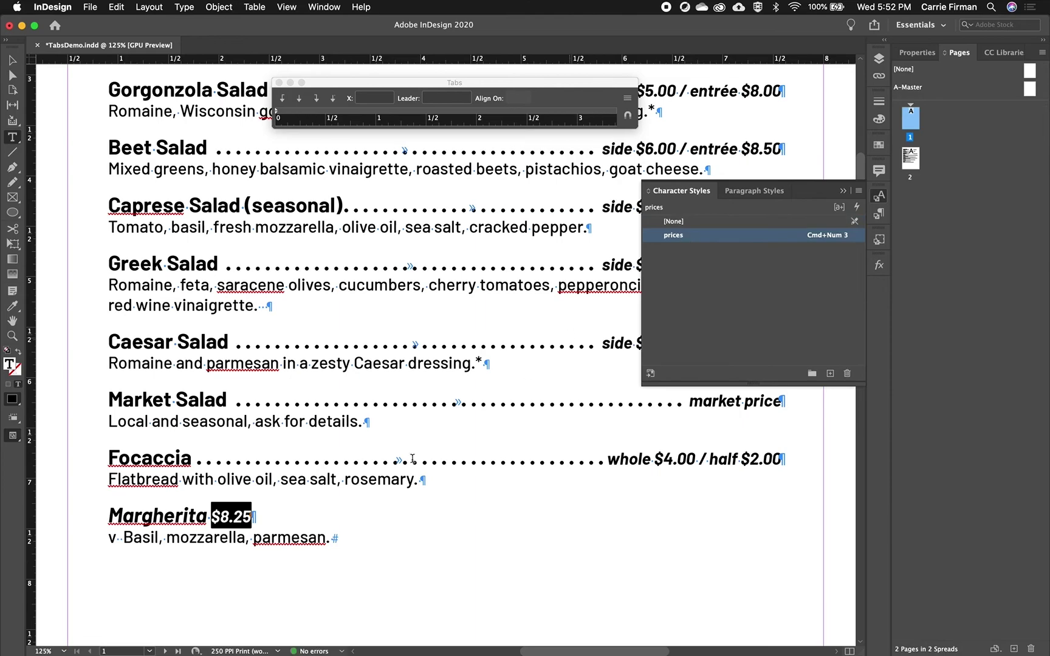
click(210, 515)
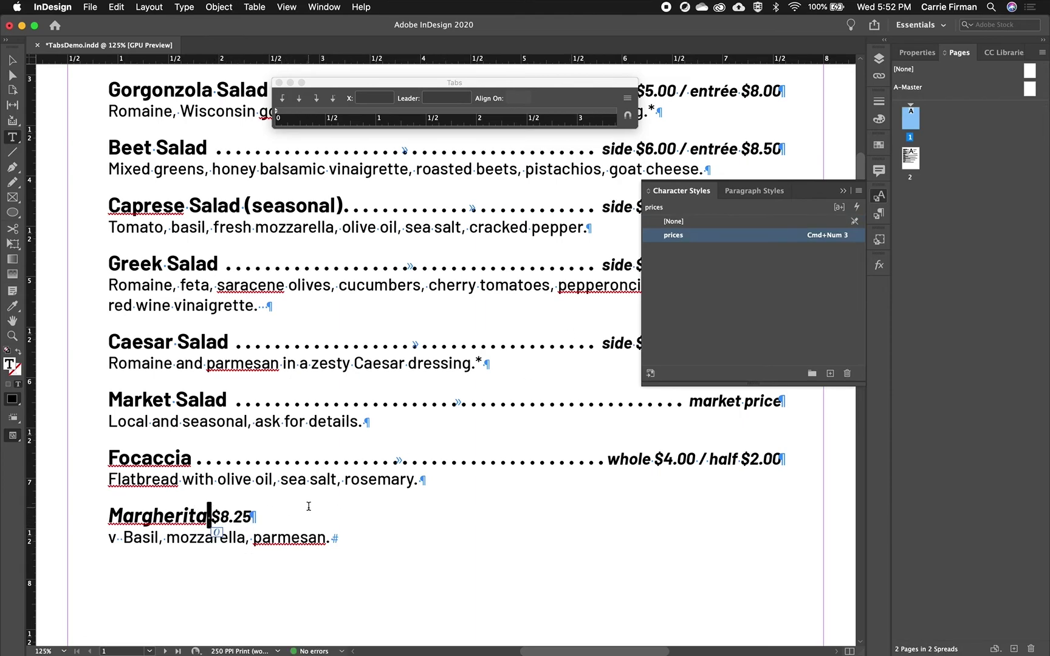
key(Tab)
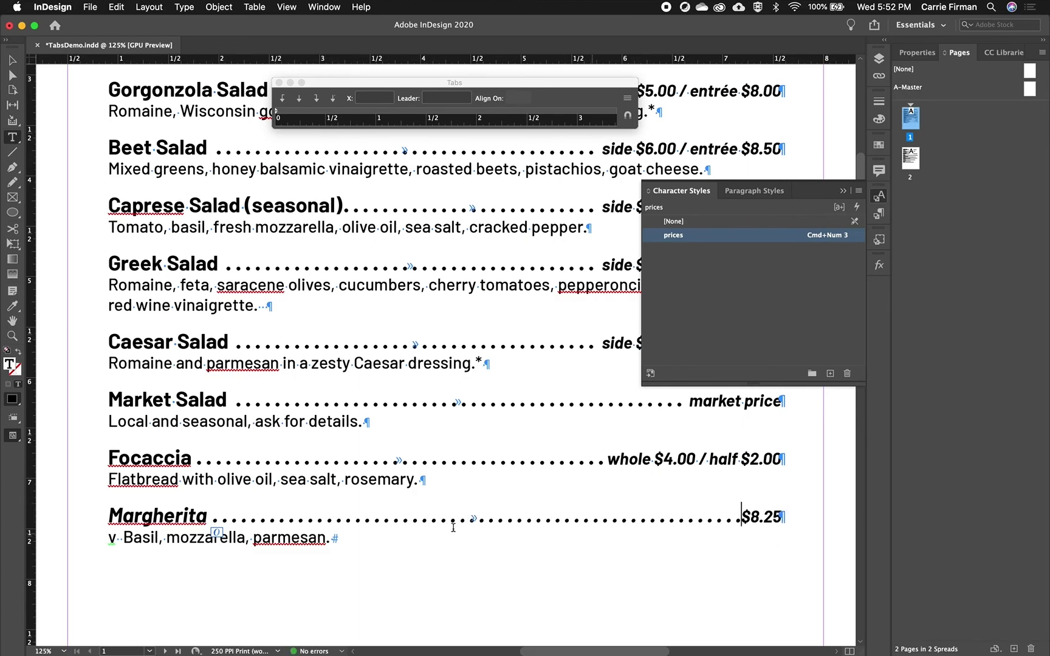
drag(123, 515, 207, 515)
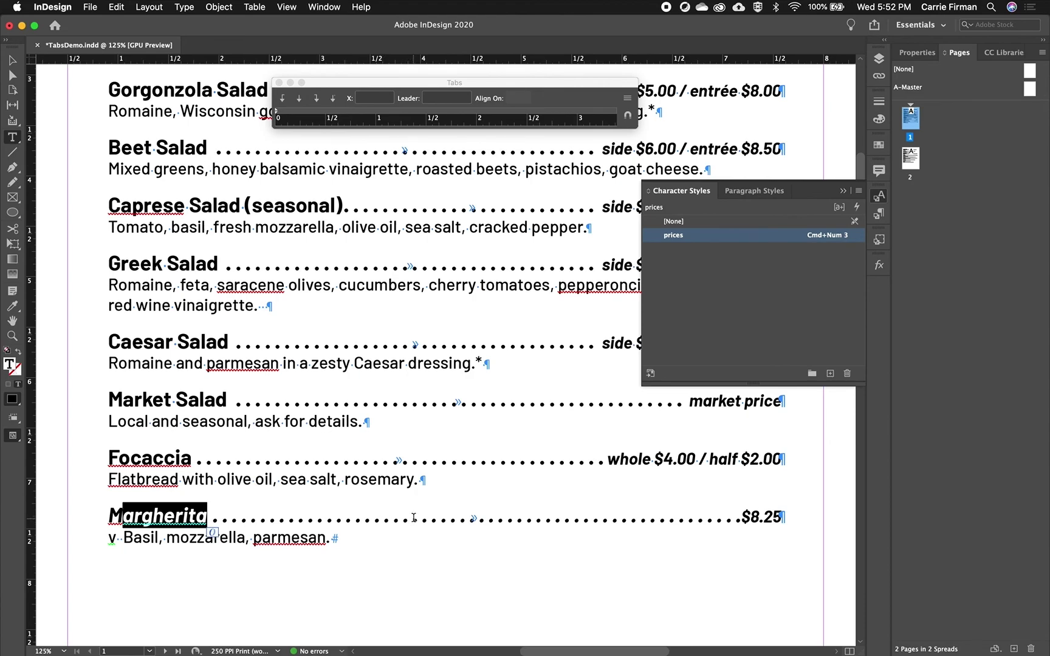
click(764, 193)
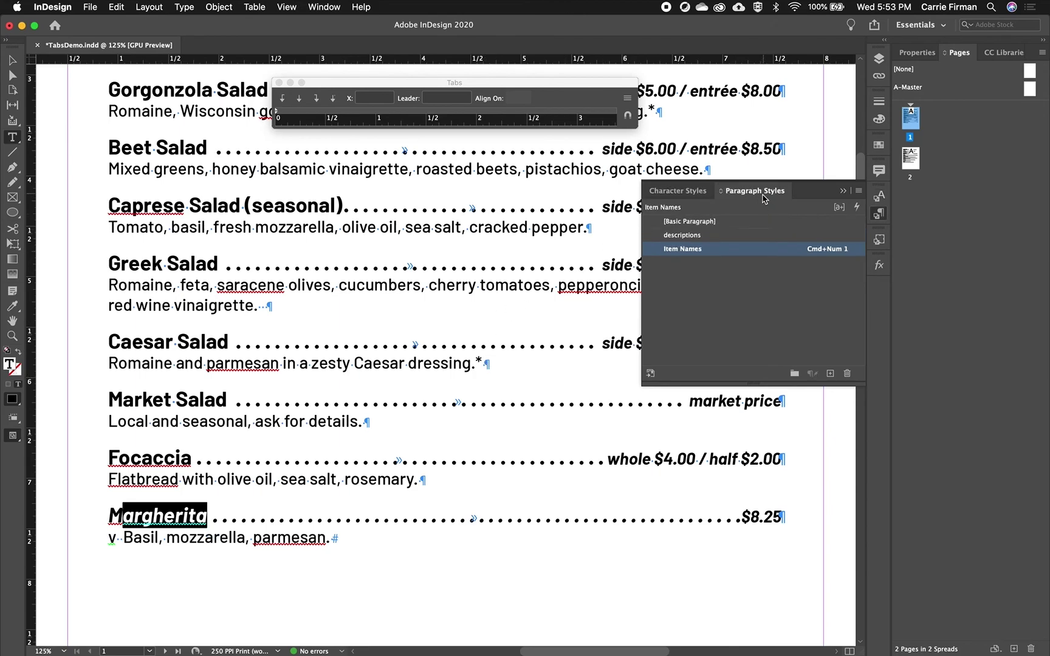